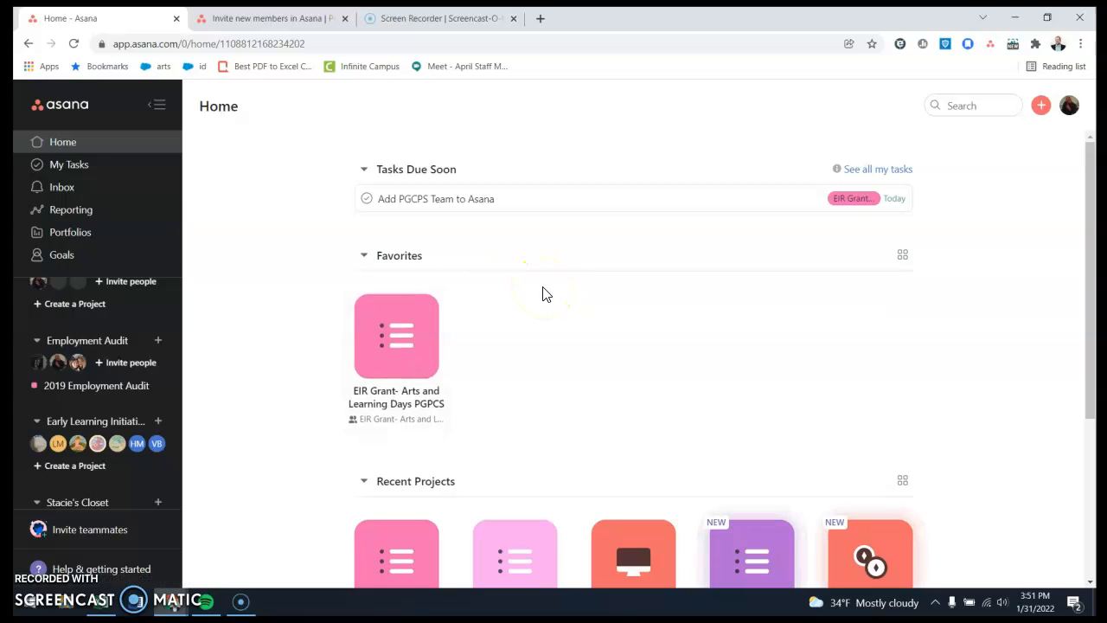
Look through the sidebar's favorites, teams and projects, and check the options available for the favorite EIR Grant project.
scroll(112, 428, up, 5)
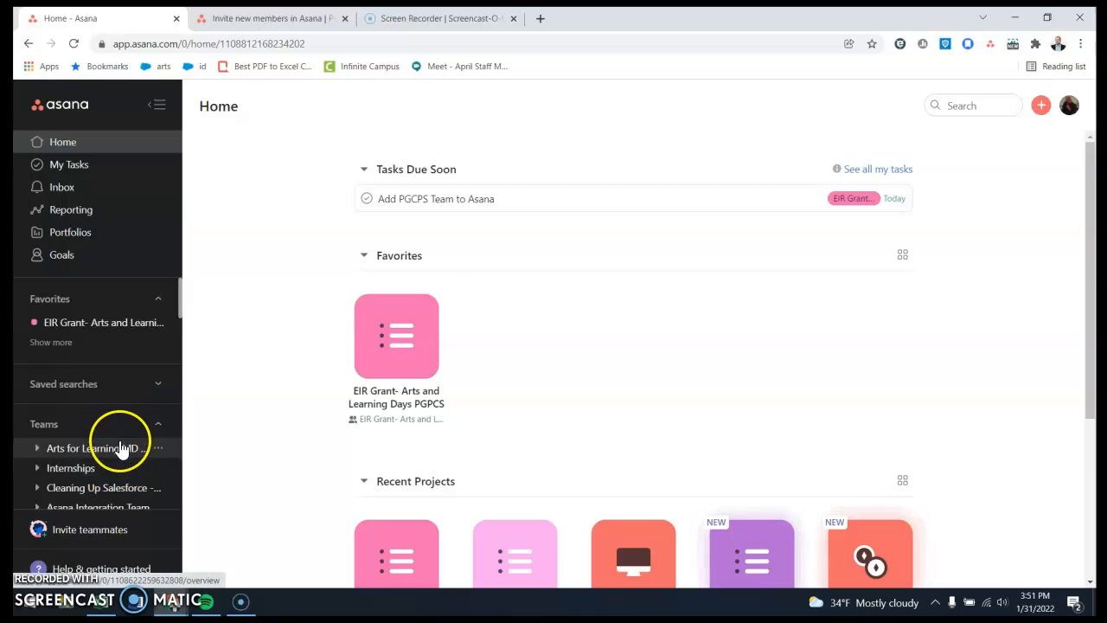
scroll(119, 346, down, 6)
scroll(127, 380, down, 6)
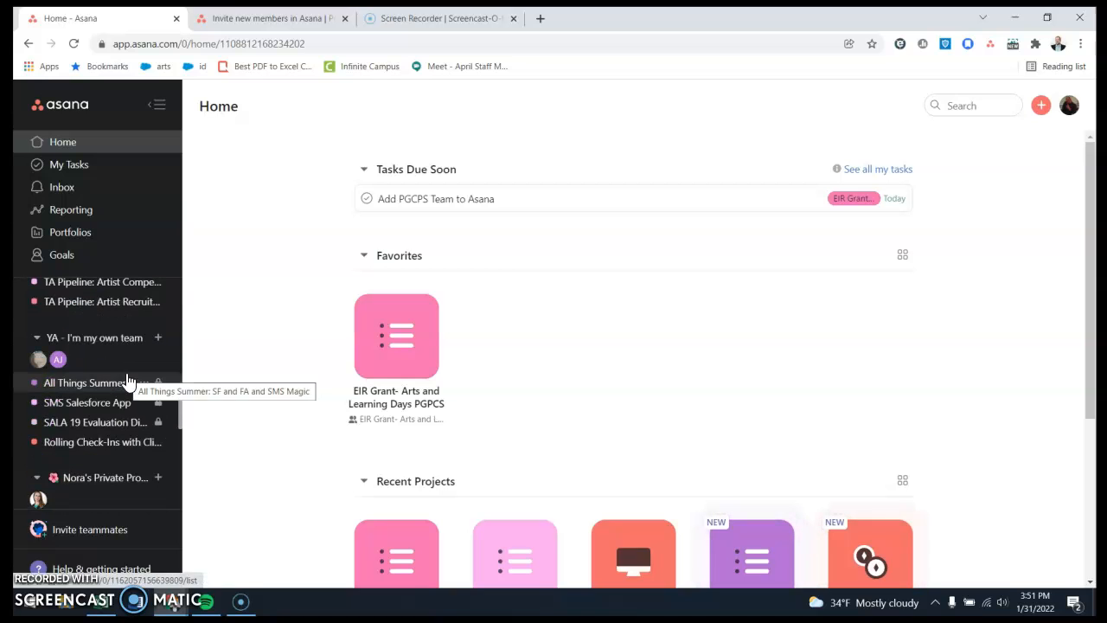
scroll(127, 381, down, 10)
scroll(126, 382, down, 5)
scroll(128, 382, up, 12)
scroll(128, 380, up, 10)
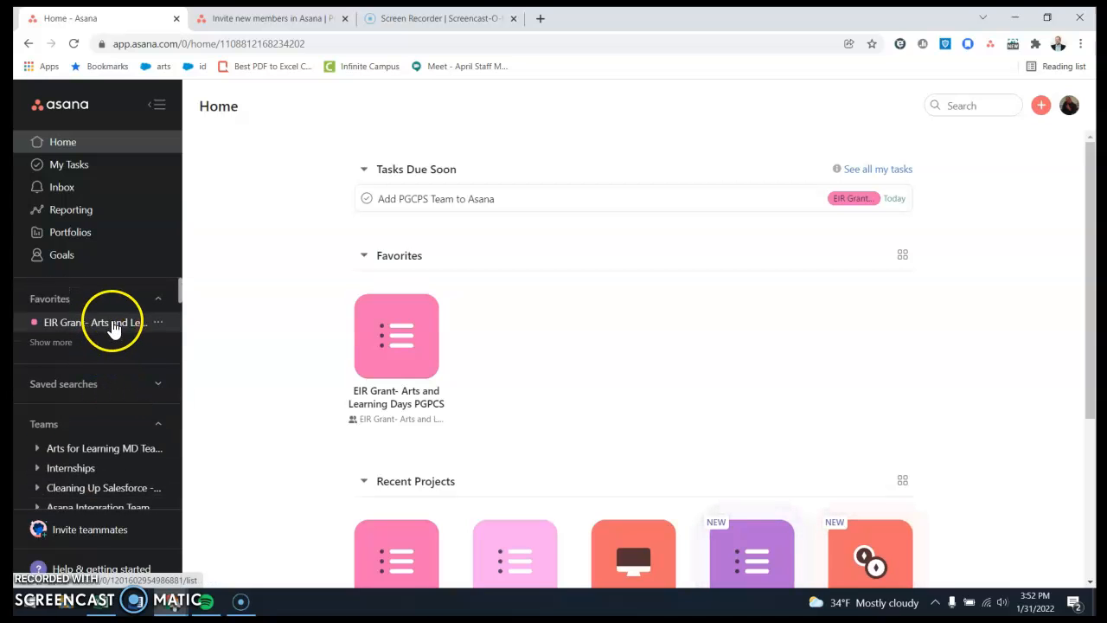
click(160, 326)
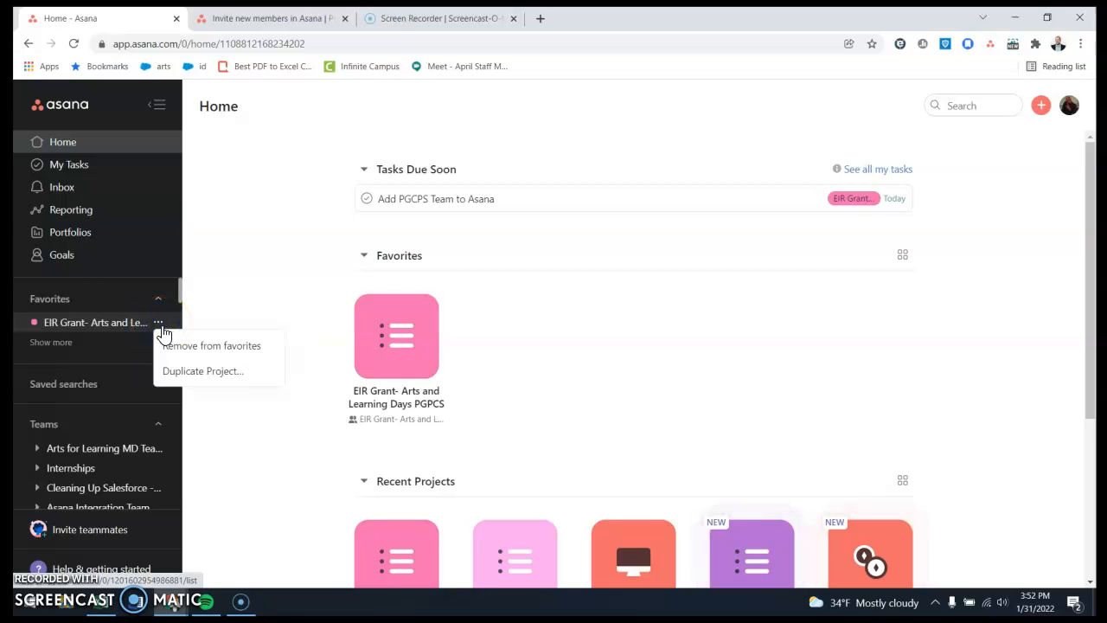
click(246, 292)
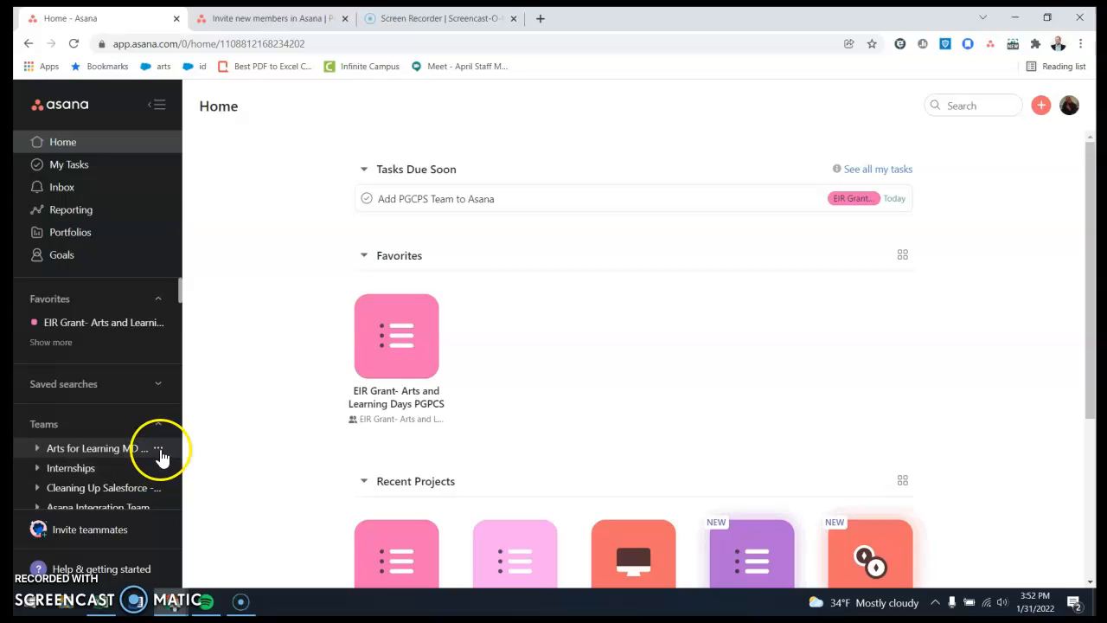
Browse the team list and check the options available for the All Things Summer project.
scroll(159, 452, down, 2)
scroll(156, 416, down, 5)
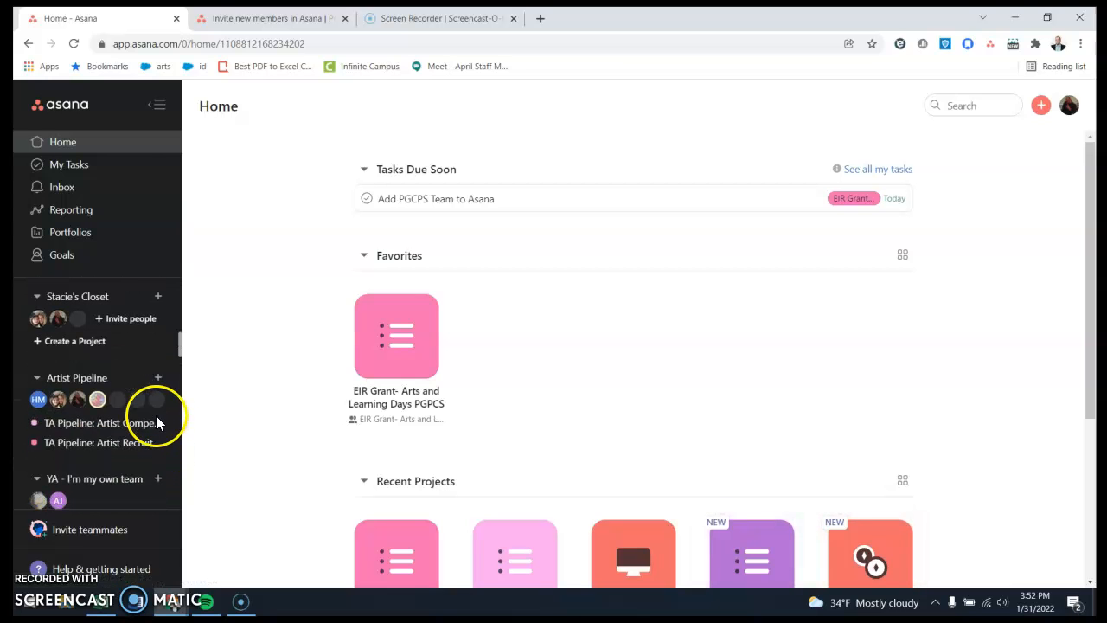
click(145, 480)
scroll(147, 483, down, 1)
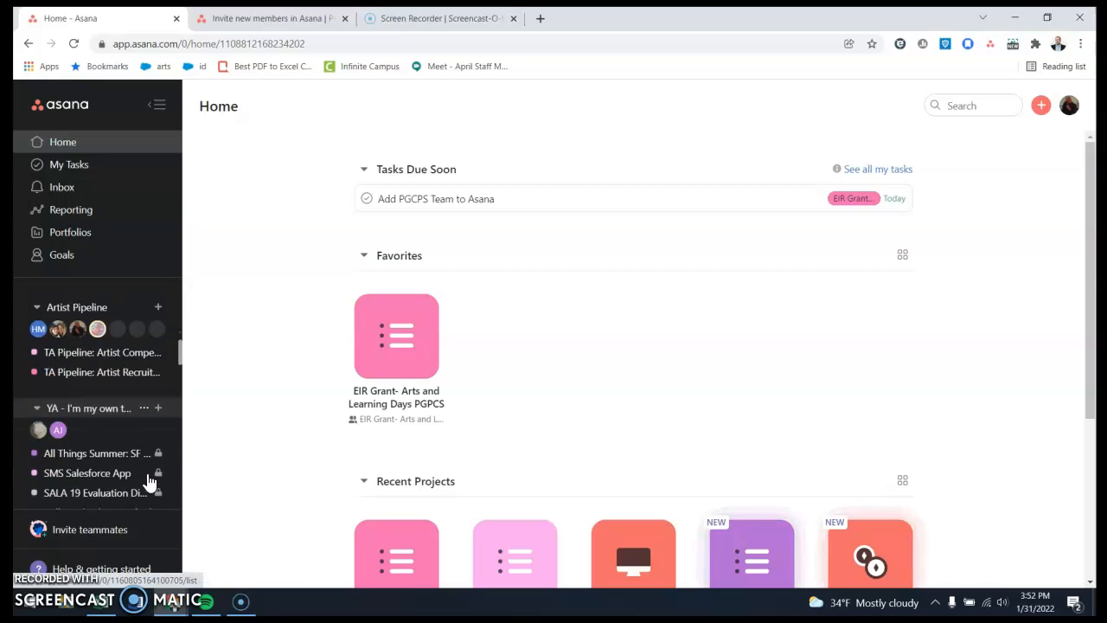
click(145, 455)
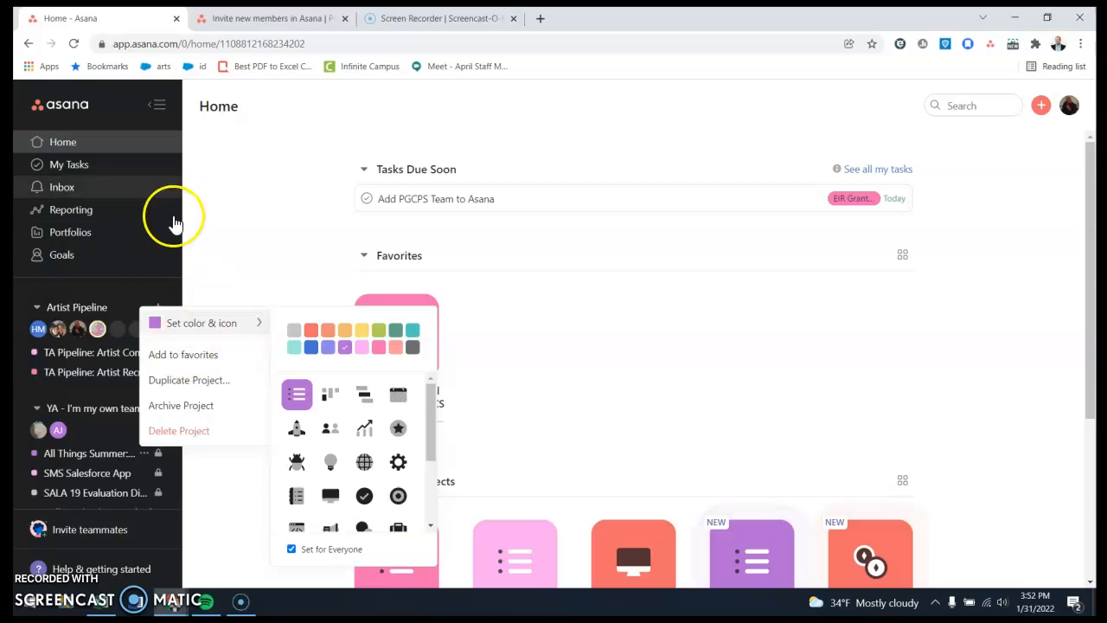
click(232, 237)
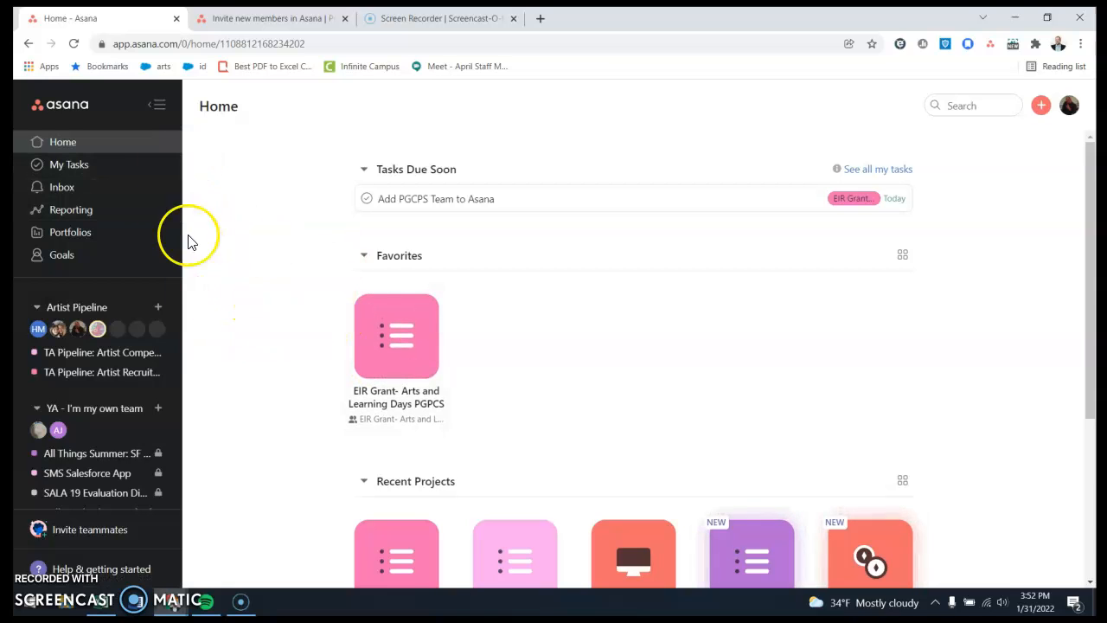
Open the "EIR Grant- Arts and Learning Days PGPCS" project from the favorites.
click(400, 331)
click(443, 365)
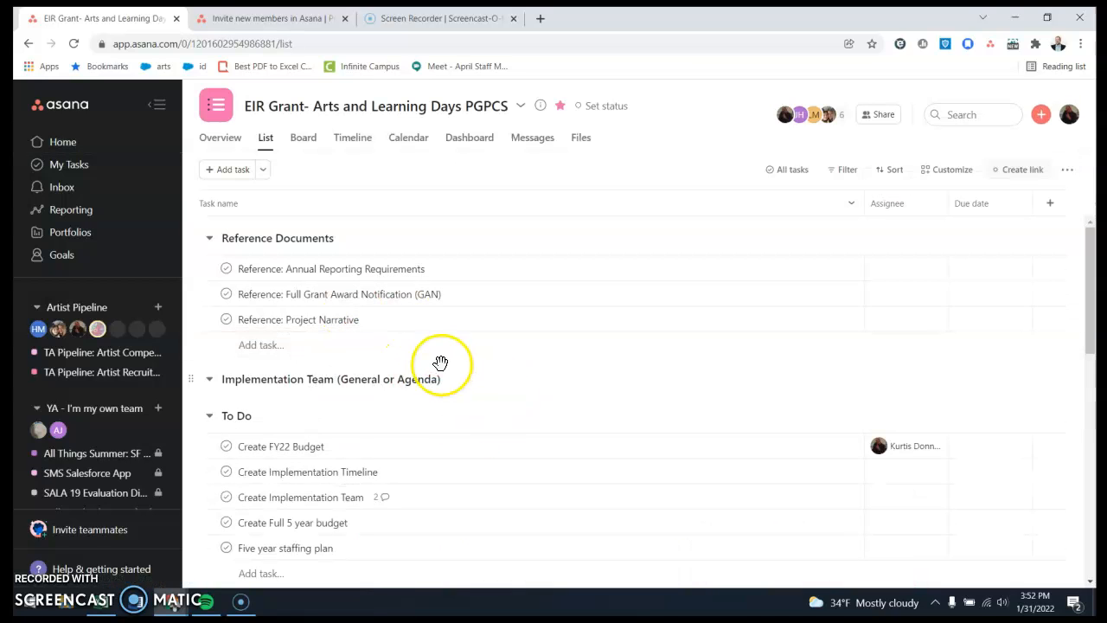
scroll(129, 354, up, 5)
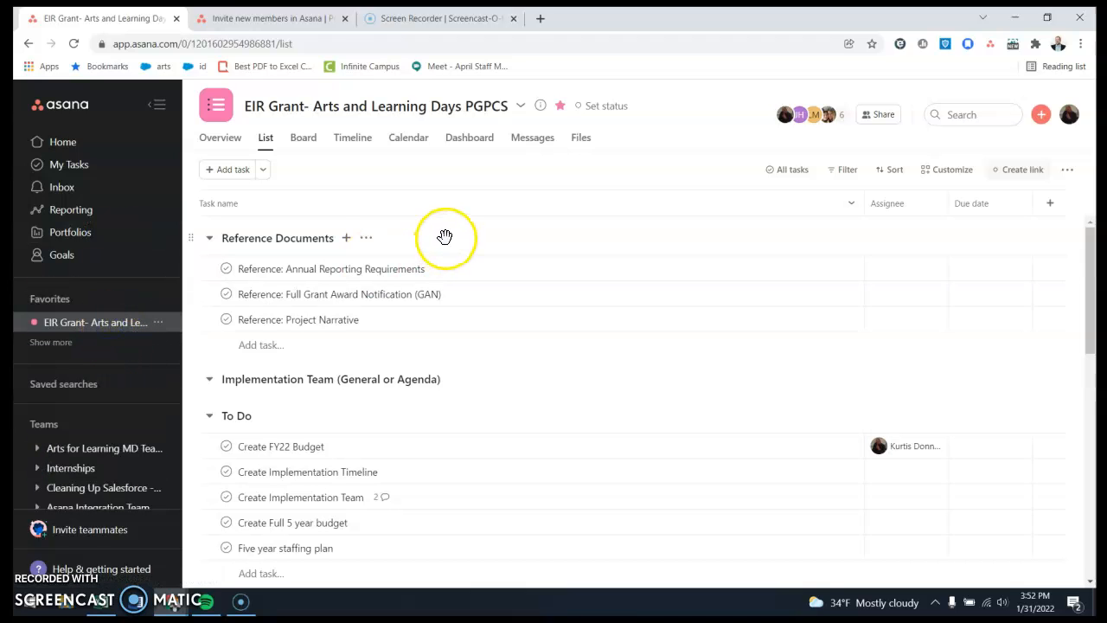
View the project as a board, timeline and calendar, and return to its task list.
click(303, 140)
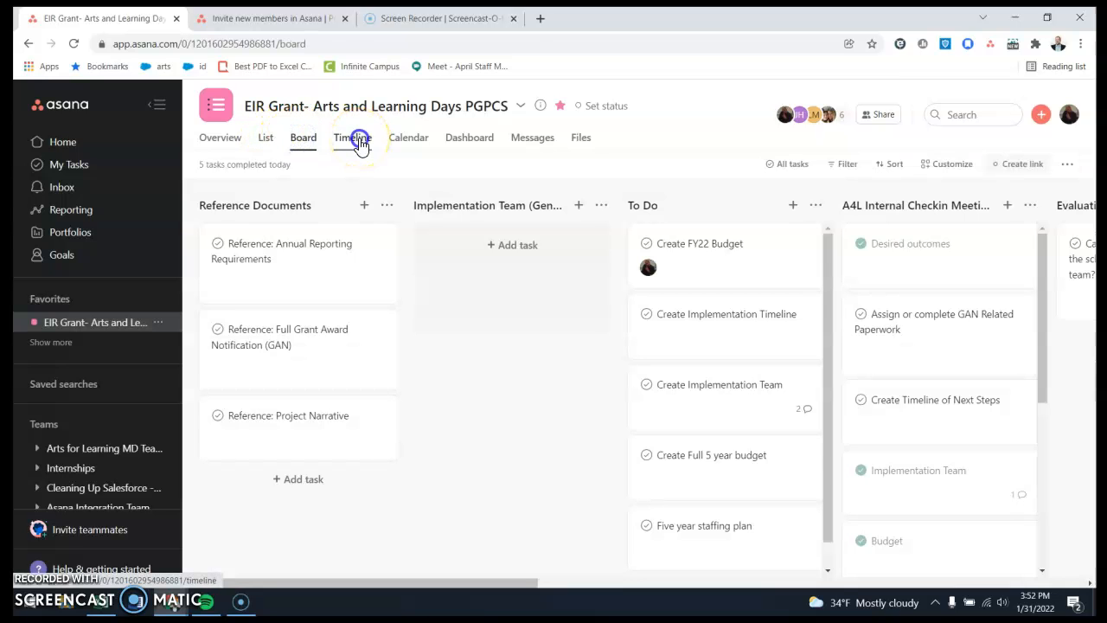
click(359, 142)
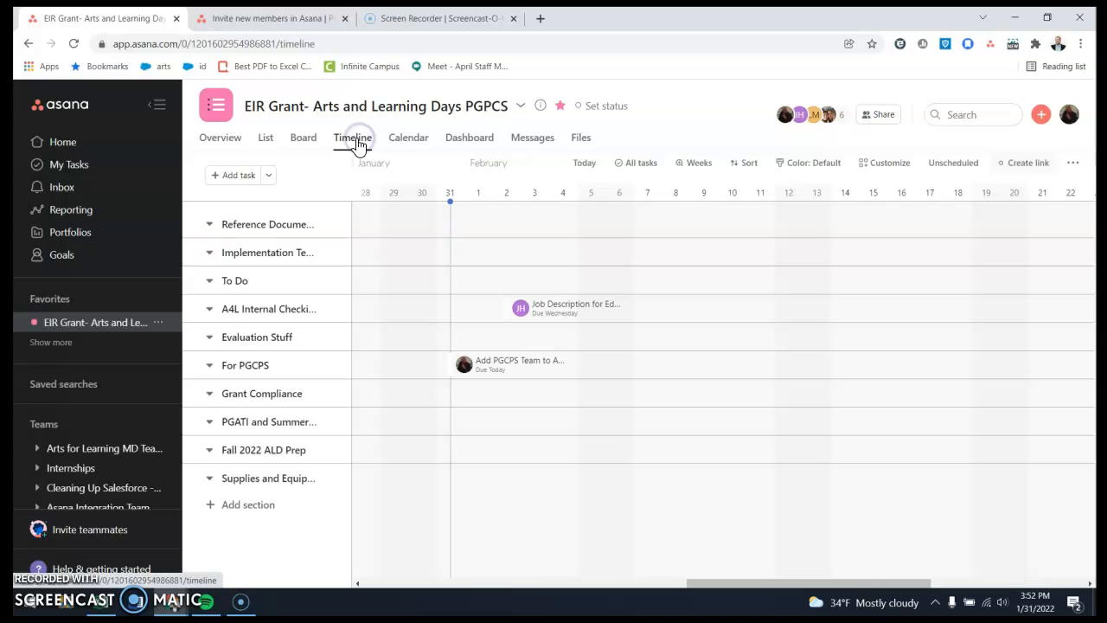
click(405, 142)
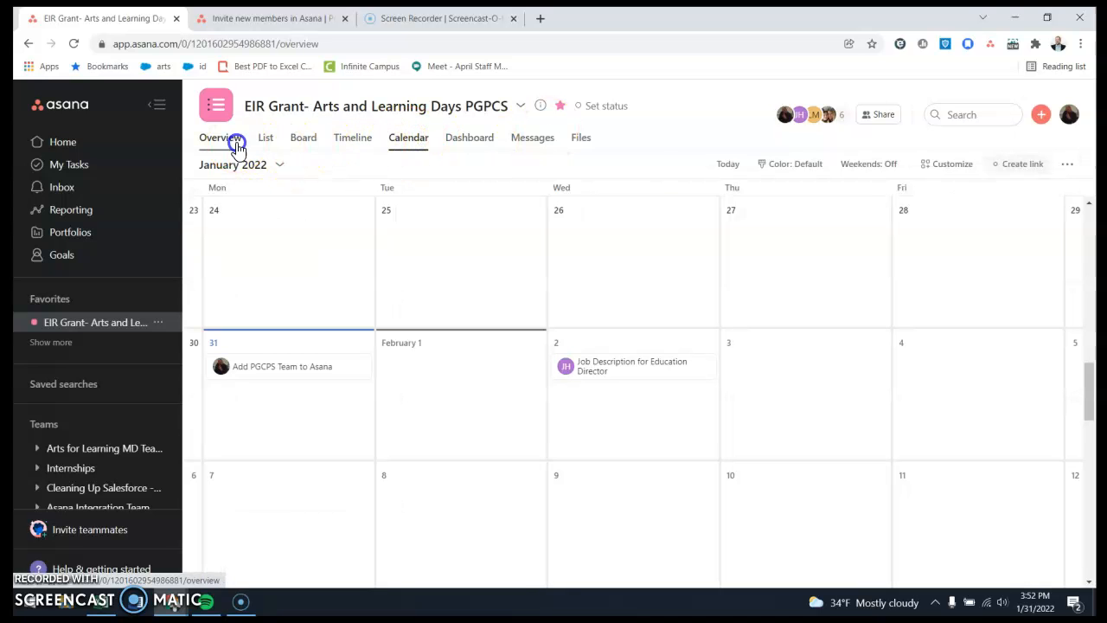
click(268, 140)
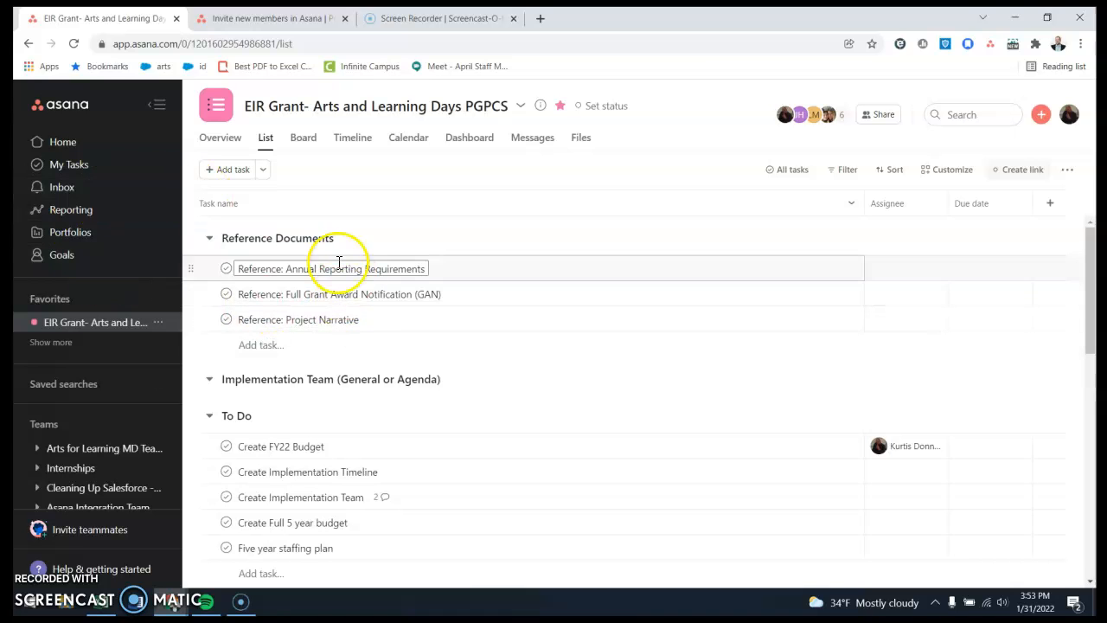
scroll(329, 281, down, 3)
scroll(320, 283, up, 3)
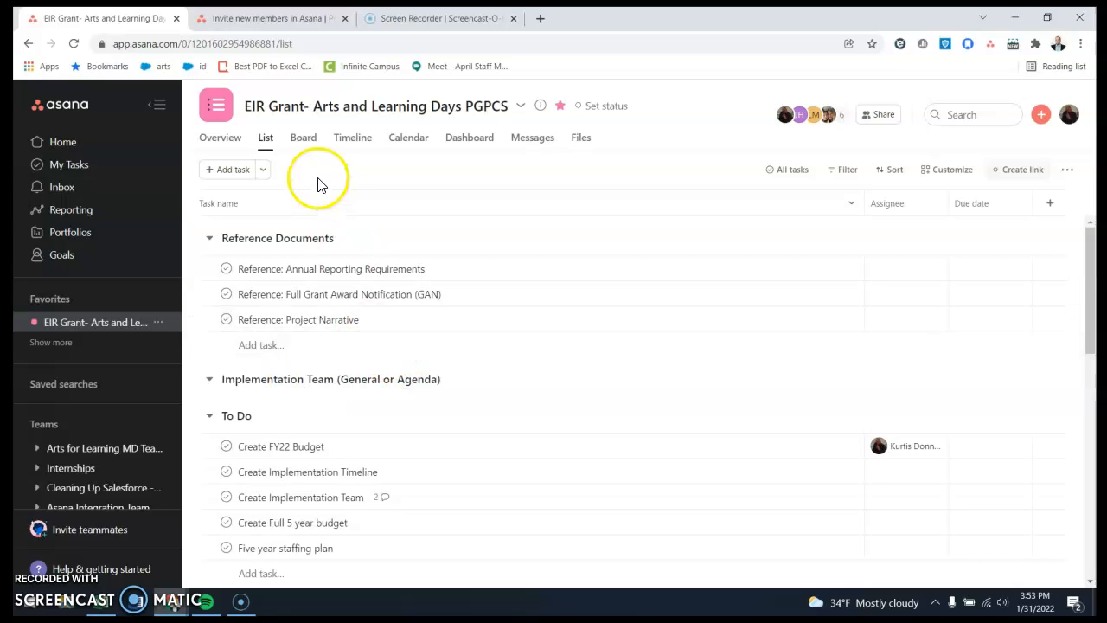
Add a new section above Reference Documents and leave its name blank.
click(264, 170)
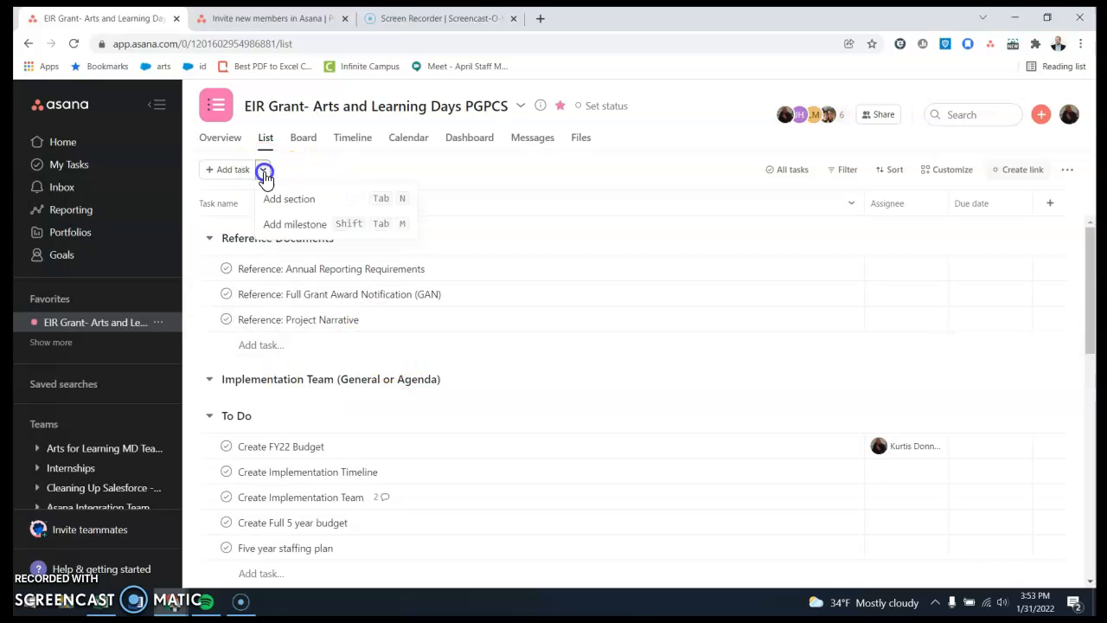
click(275, 198)
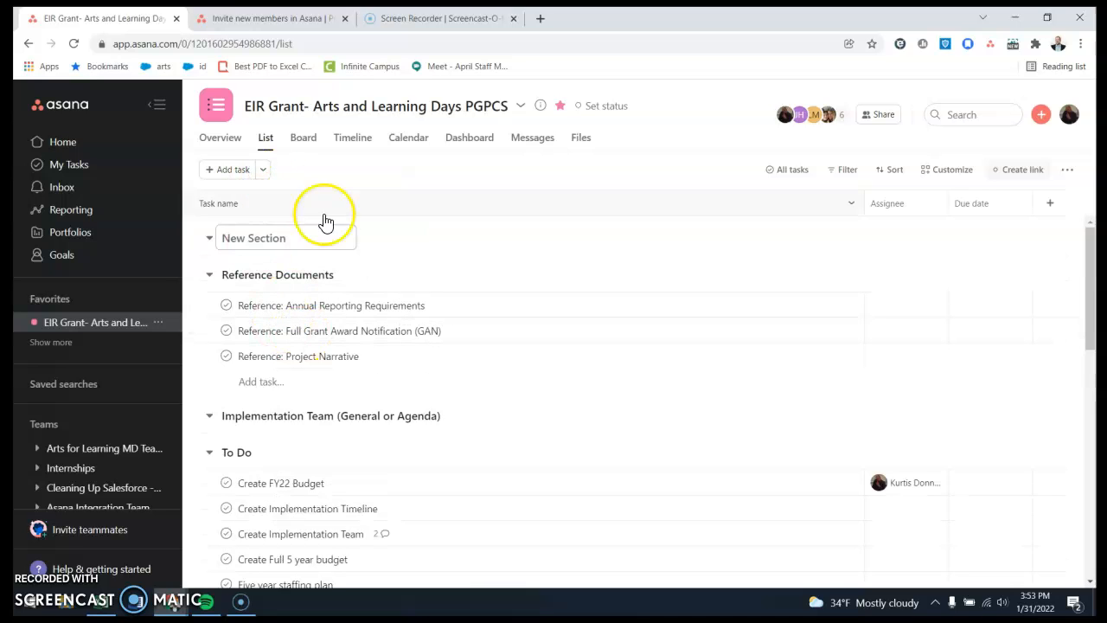
click(361, 200)
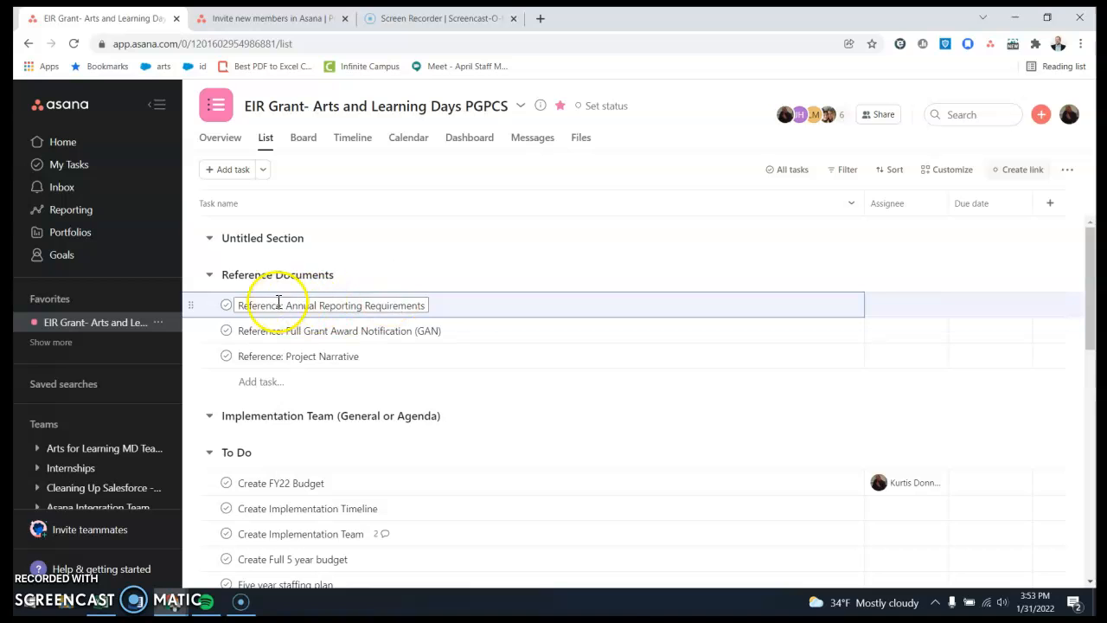
Collapse and re-expand the To Do section, and collapse the A4L Internal Checkin Meetings section.
scroll(214, 286, down, 2)
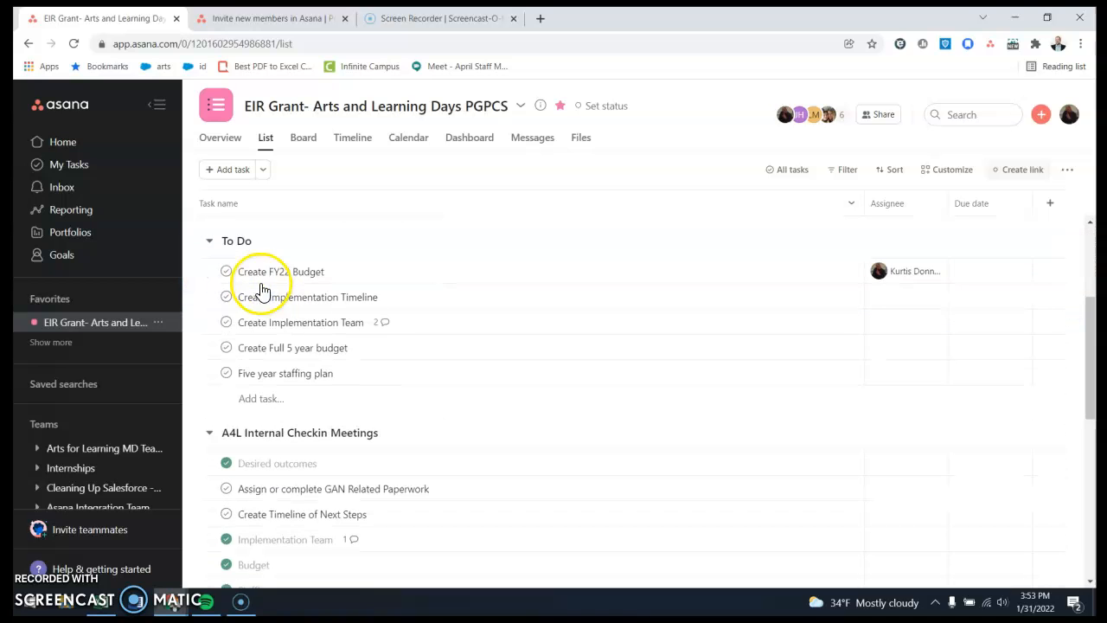
click(211, 242)
click(209, 241)
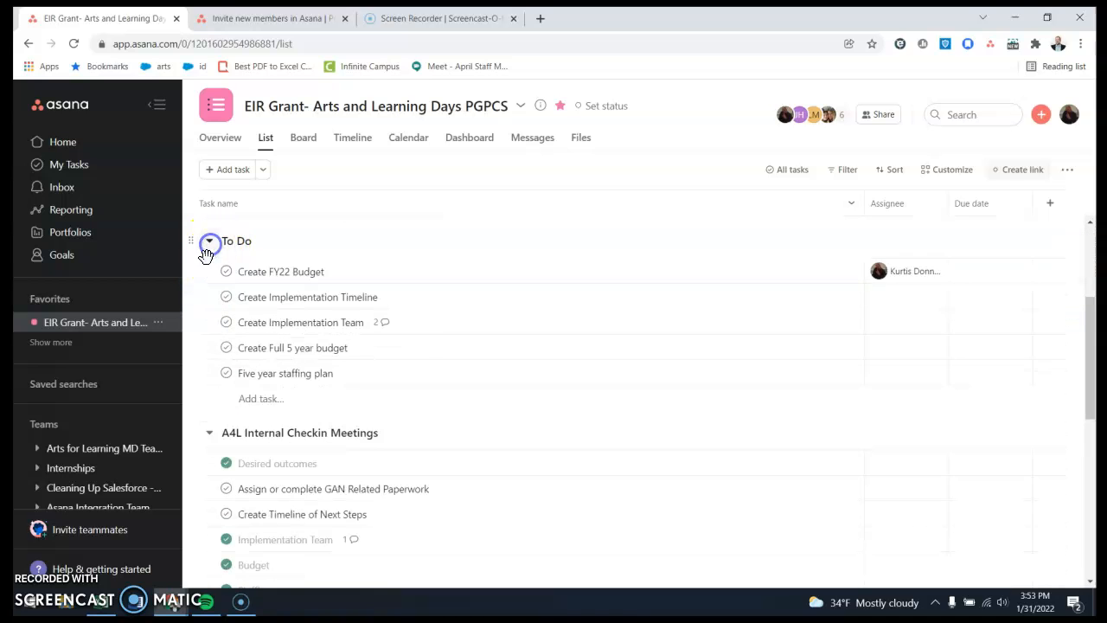
click(209, 432)
Add a task named "new task" at the end of the For PGCPS section.
scroll(295, 317, down, 2)
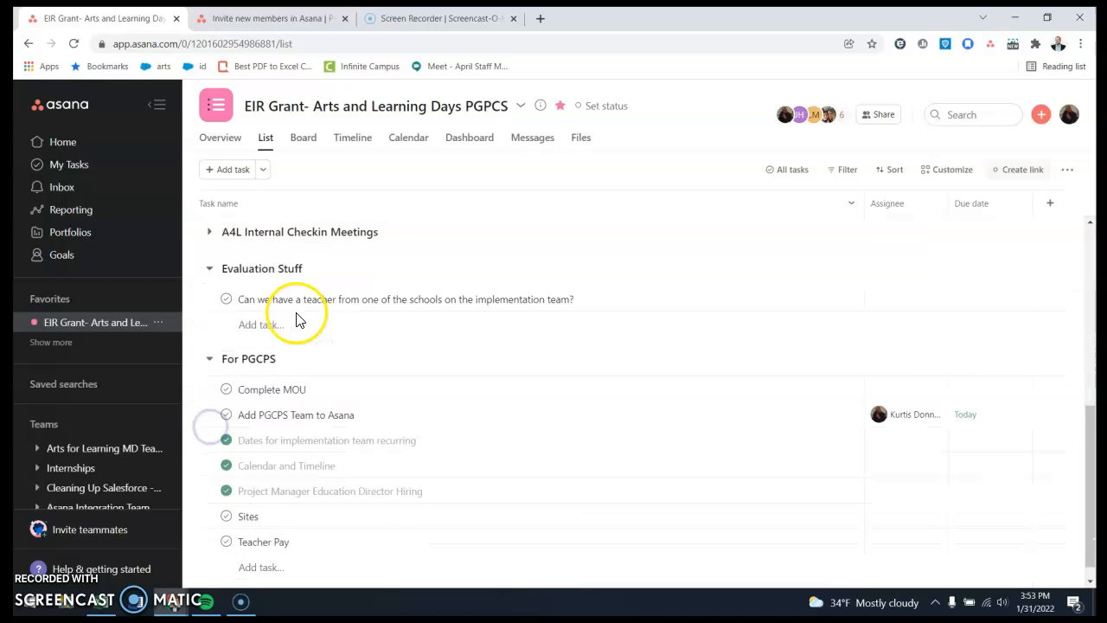
scroll(297, 320, up, 3)
scroll(268, 346, down, 3)
scroll(266, 350, down, 1)
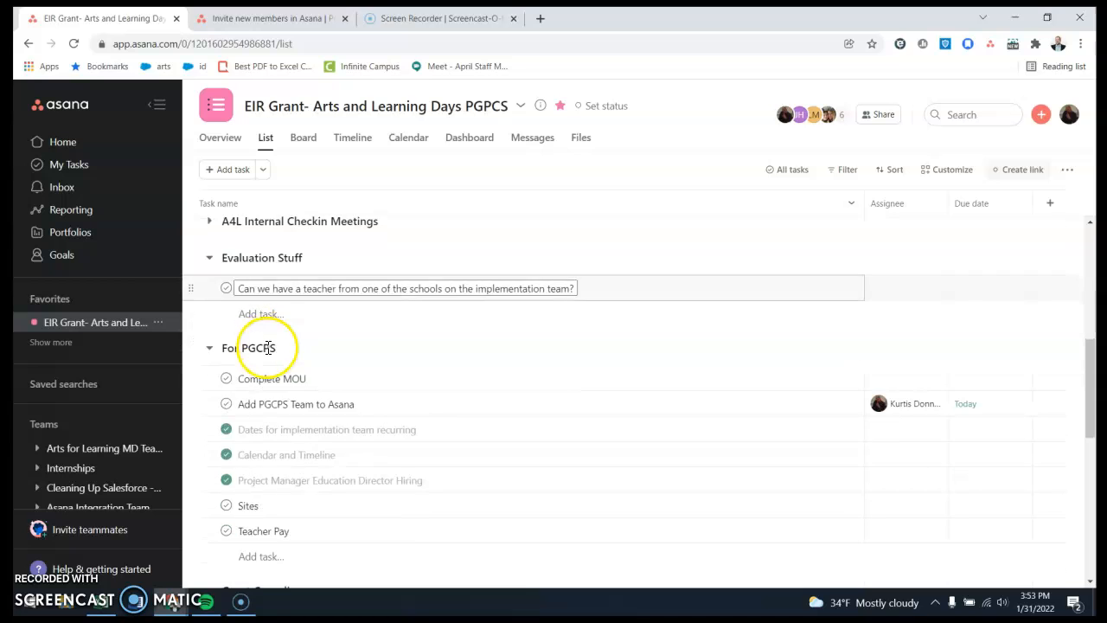
scroll(268, 346, down, 2)
scroll(271, 342, up, 1)
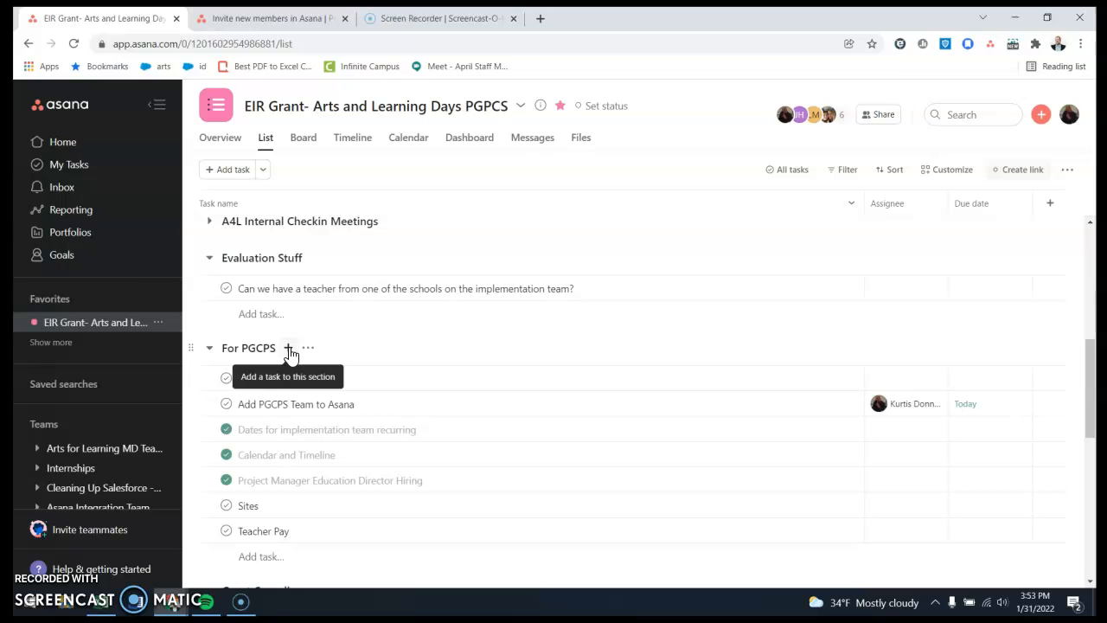
click(264, 558)
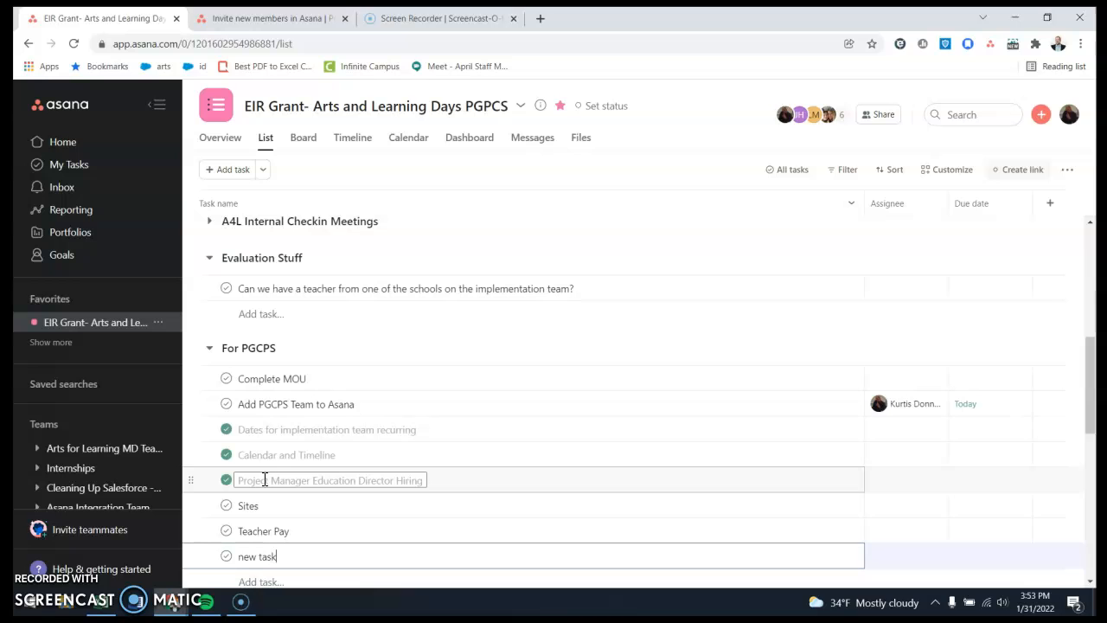
Examine the detail fields of the task "new task" and close its details.
mouse_move(842, 565)
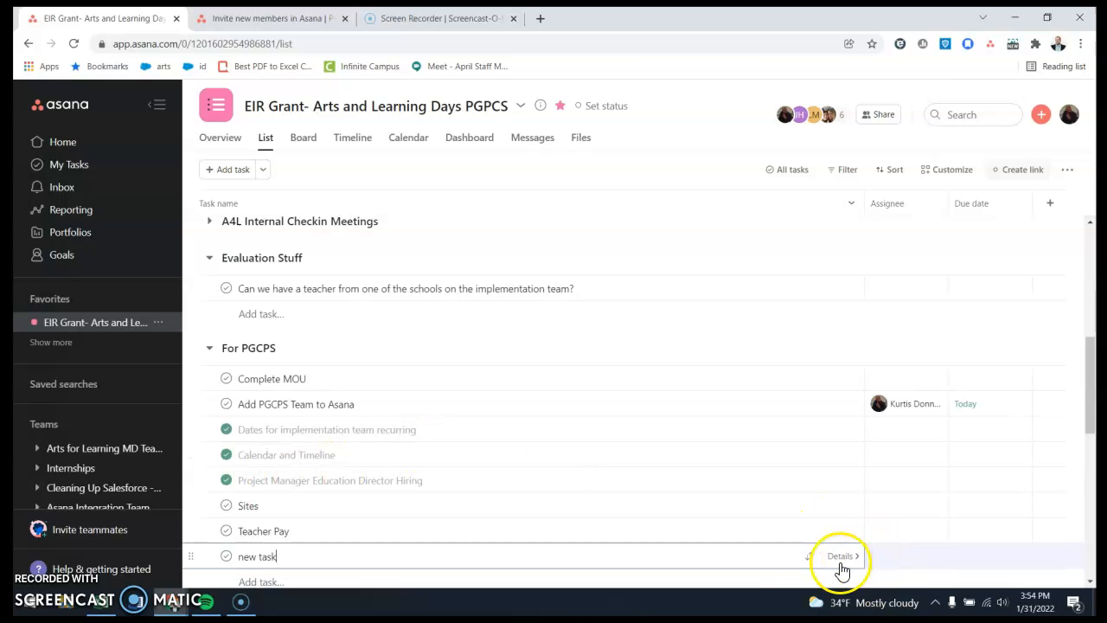
click(800, 529)
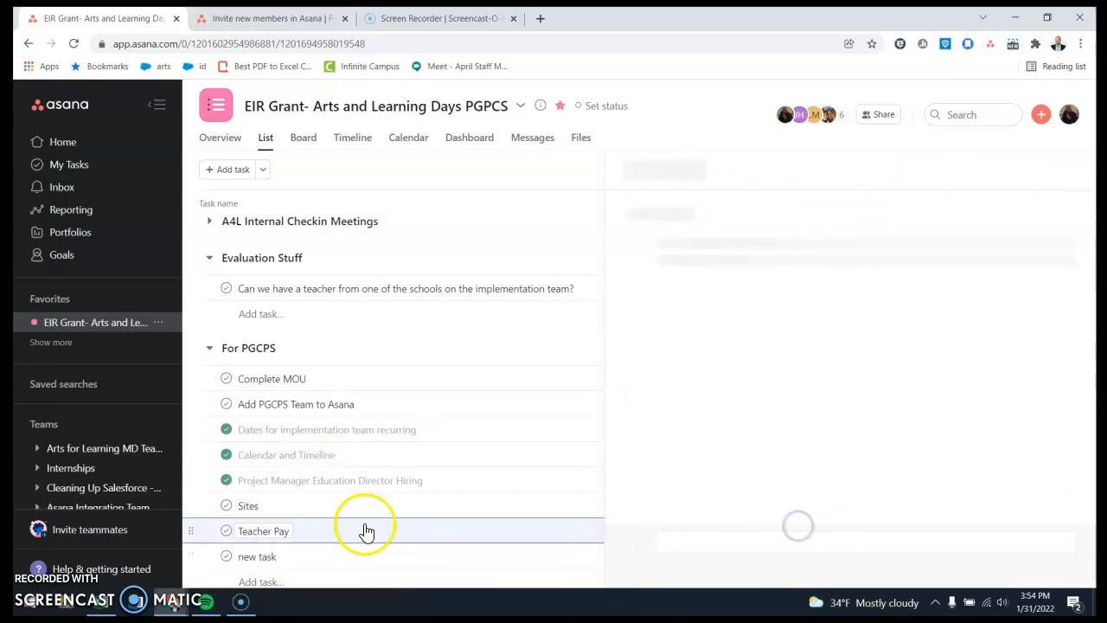
click(424, 556)
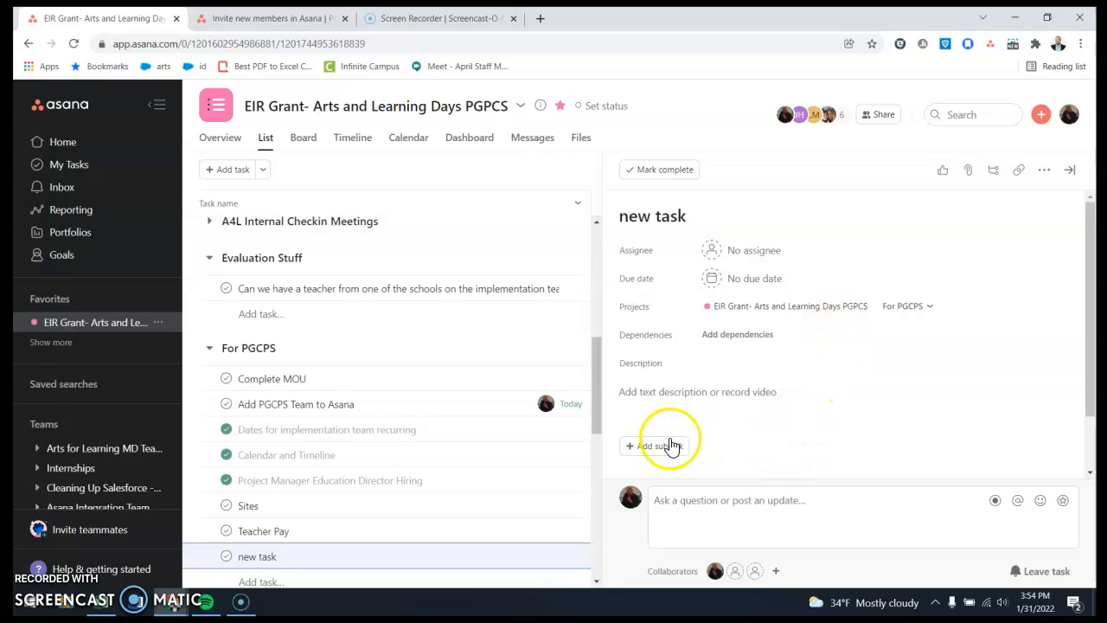
click(1070, 169)
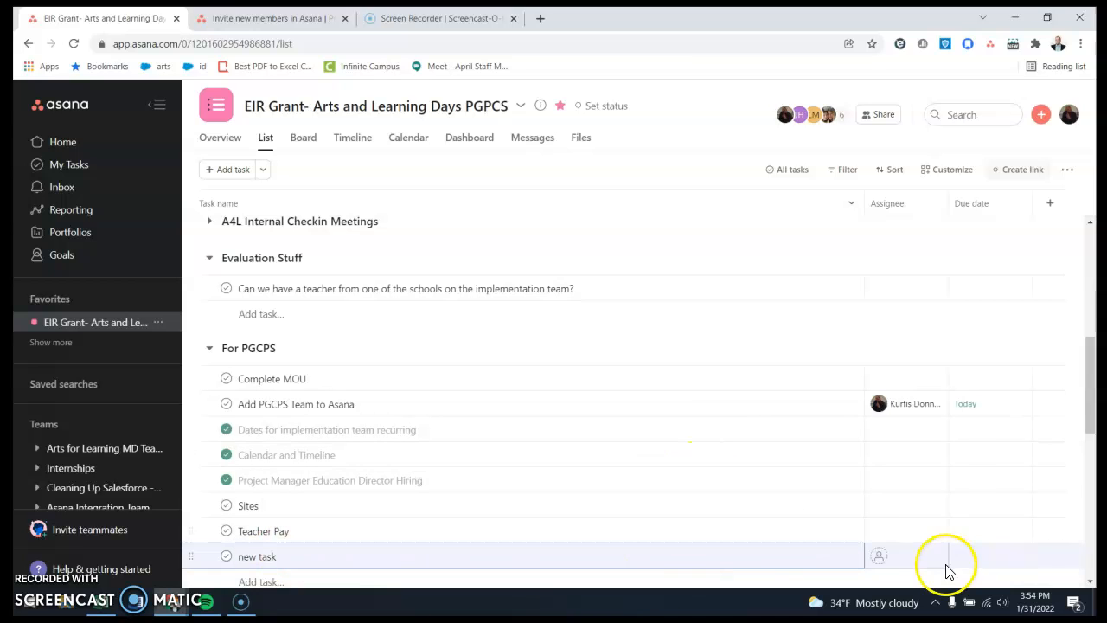
Assign "new task" to the teammate's Arts for Learning MD e-mail account and set its due date to 02/01/22.
click(908, 559)
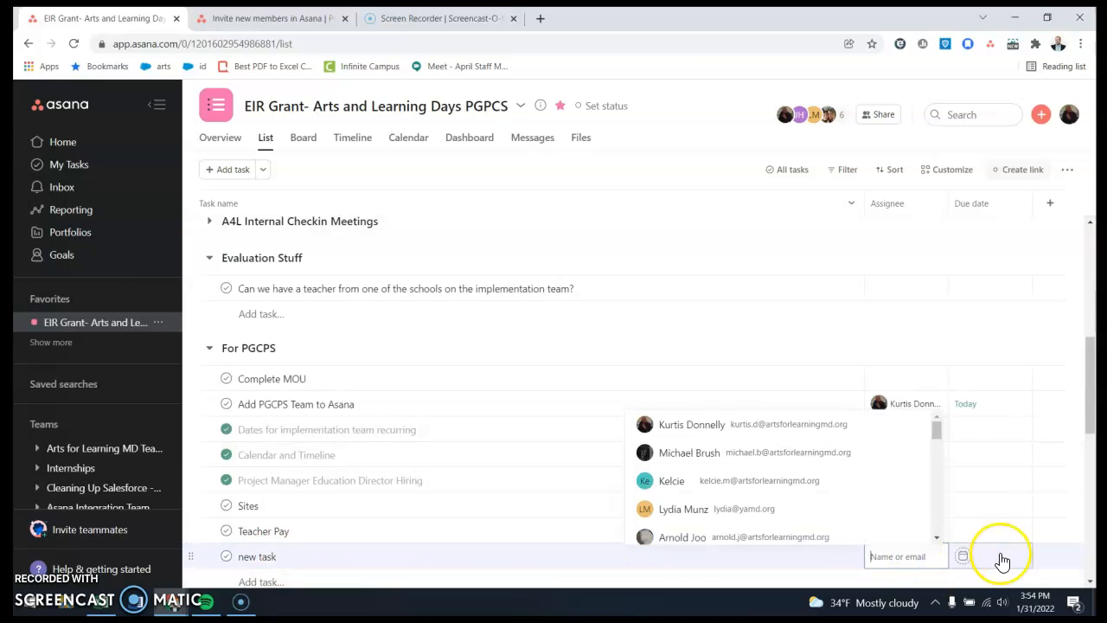
text(ju)
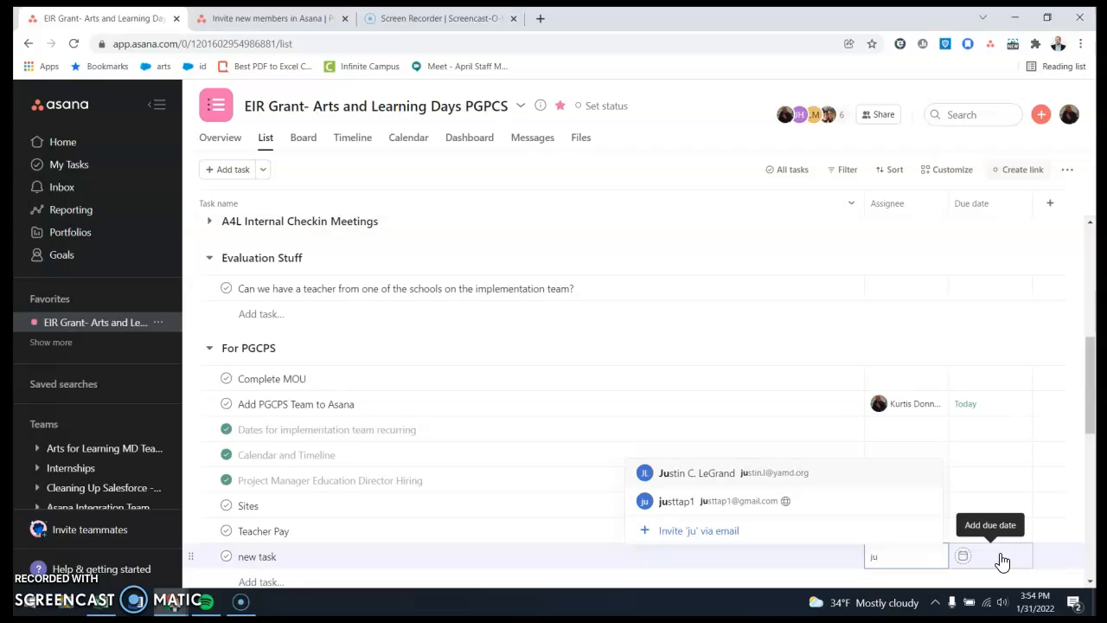
key(BackSpace)
text(es)
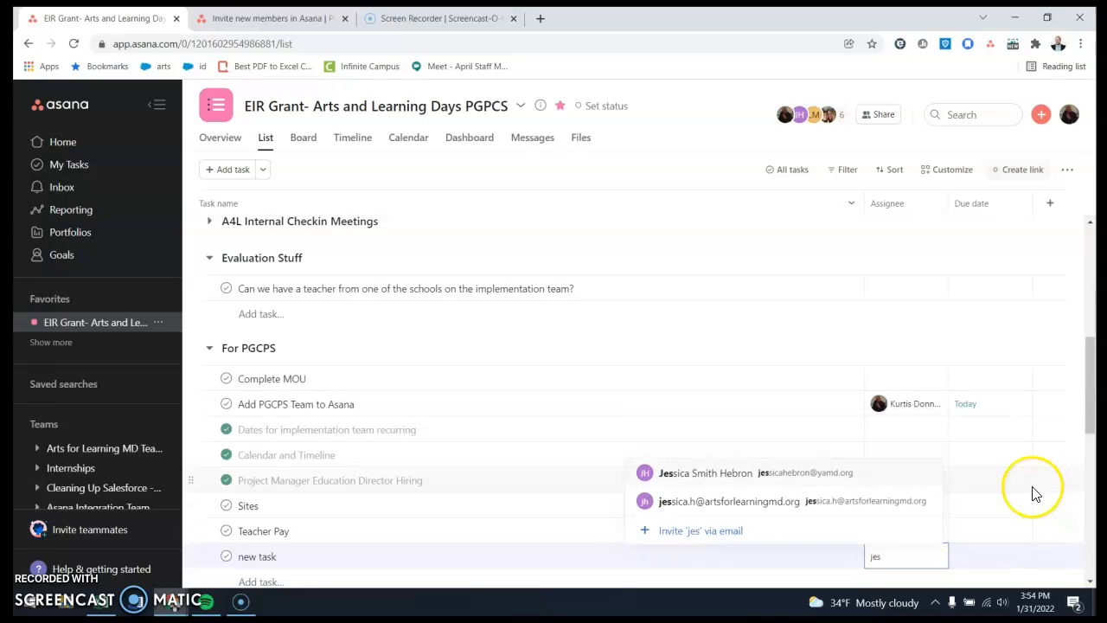
click(845, 507)
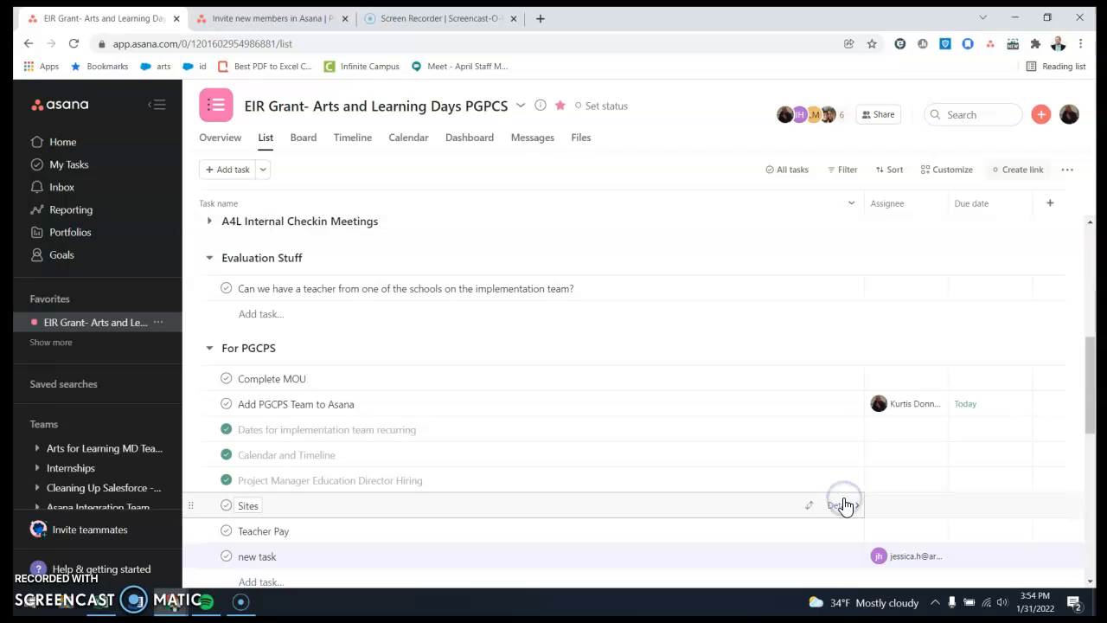
click(983, 557)
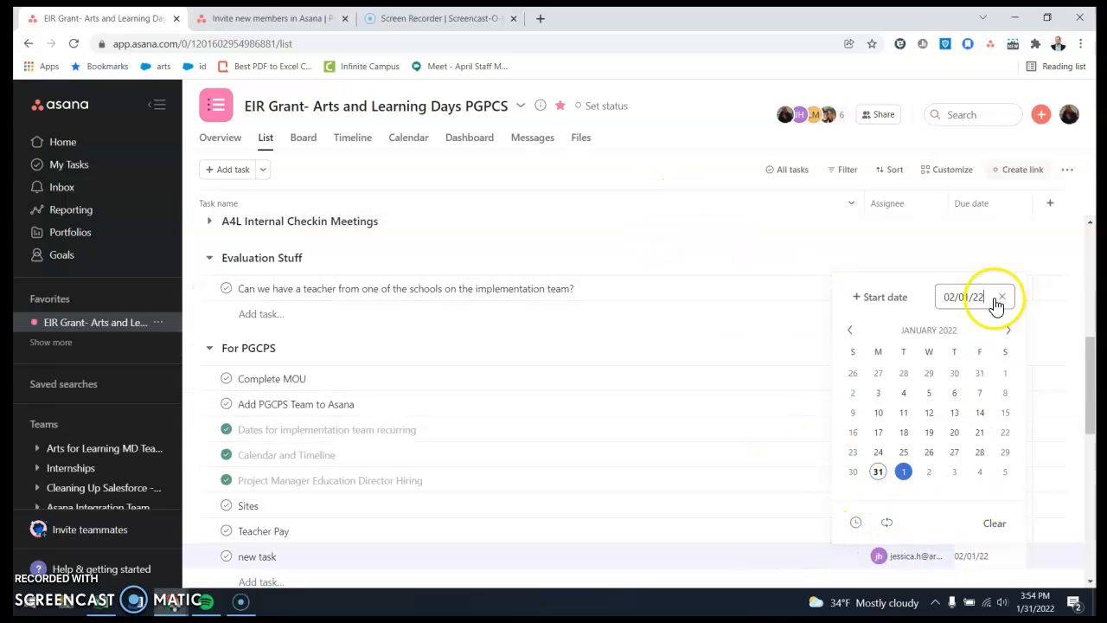
click(677, 221)
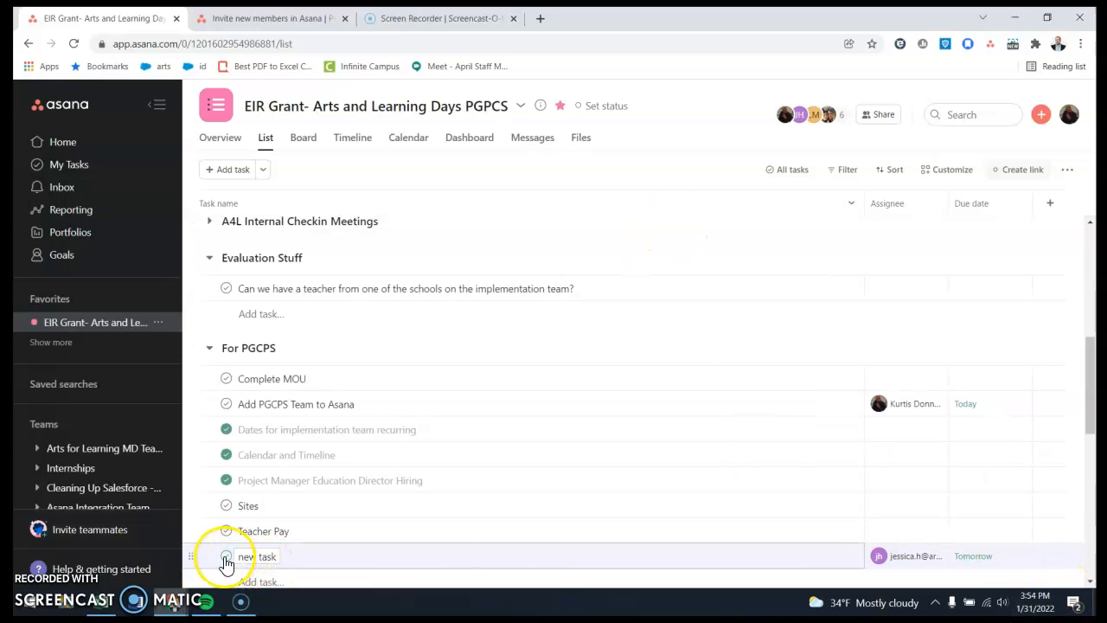
Remove the due date and the assignee from "new task" in the For PGCPS section.
click(1022, 555)
click(940, 558)
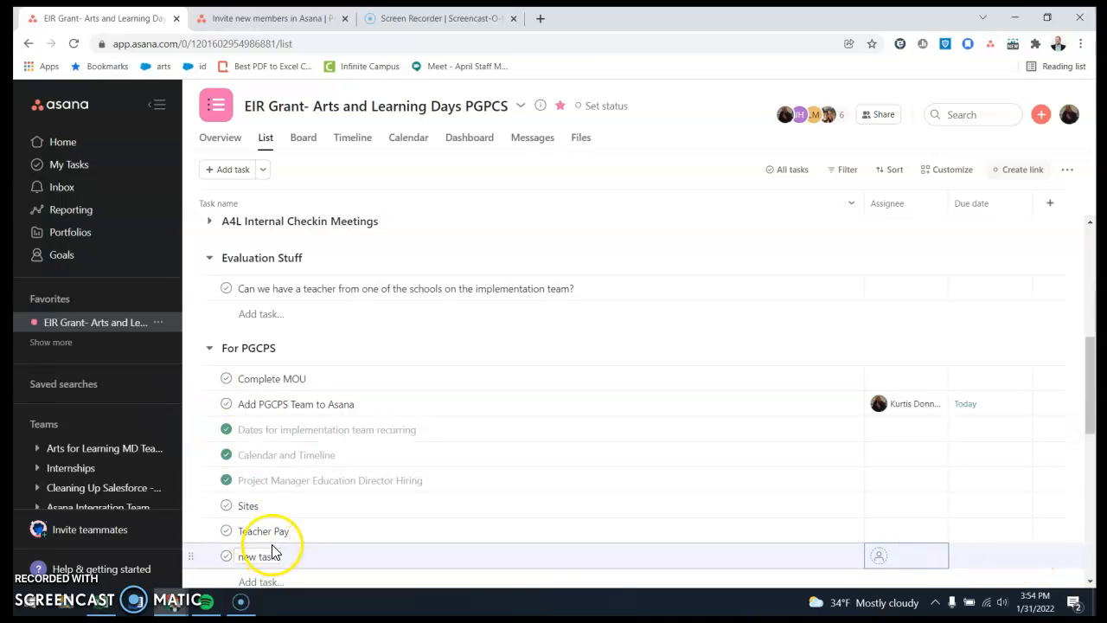
Open the details of "new task", examine the additional actions available for it, and close the details.
click(368, 564)
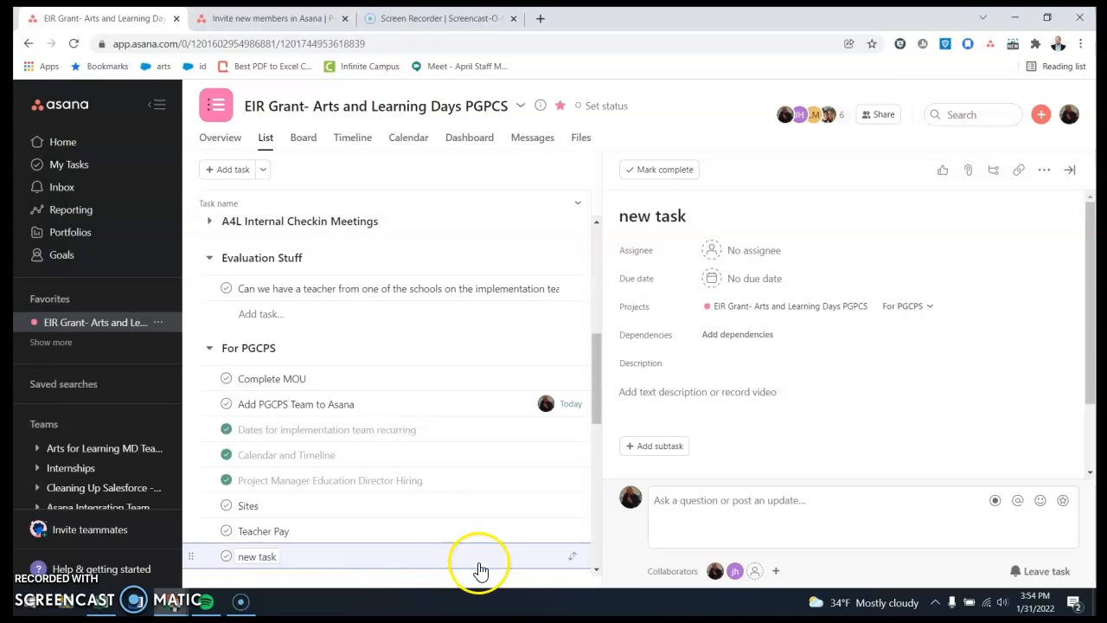
click(1044, 172)
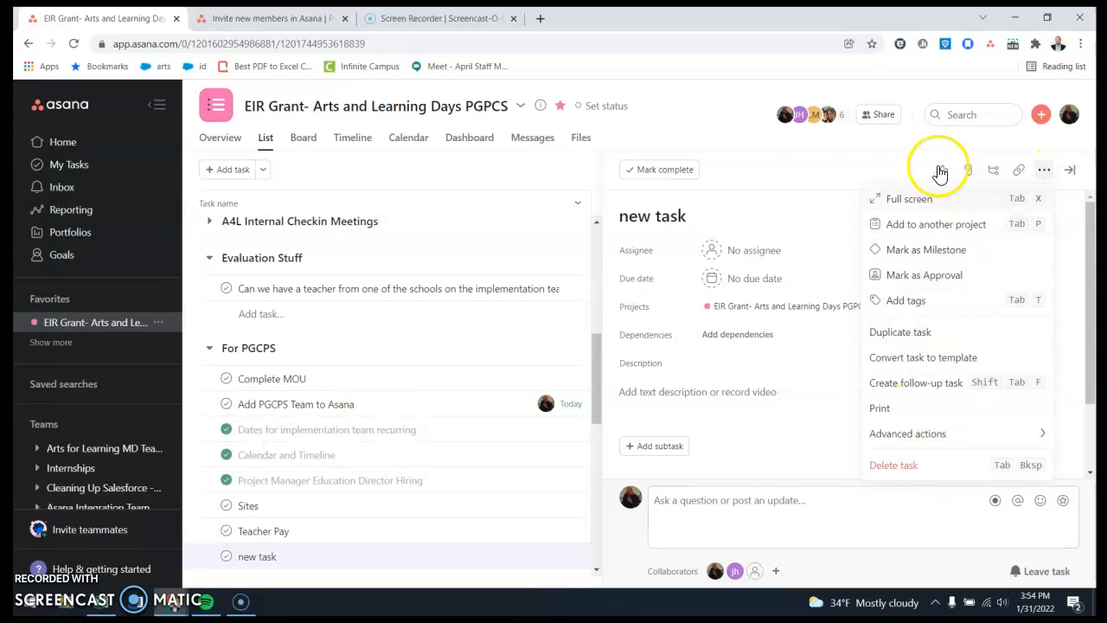
click(746, 129)
click(388, 556)
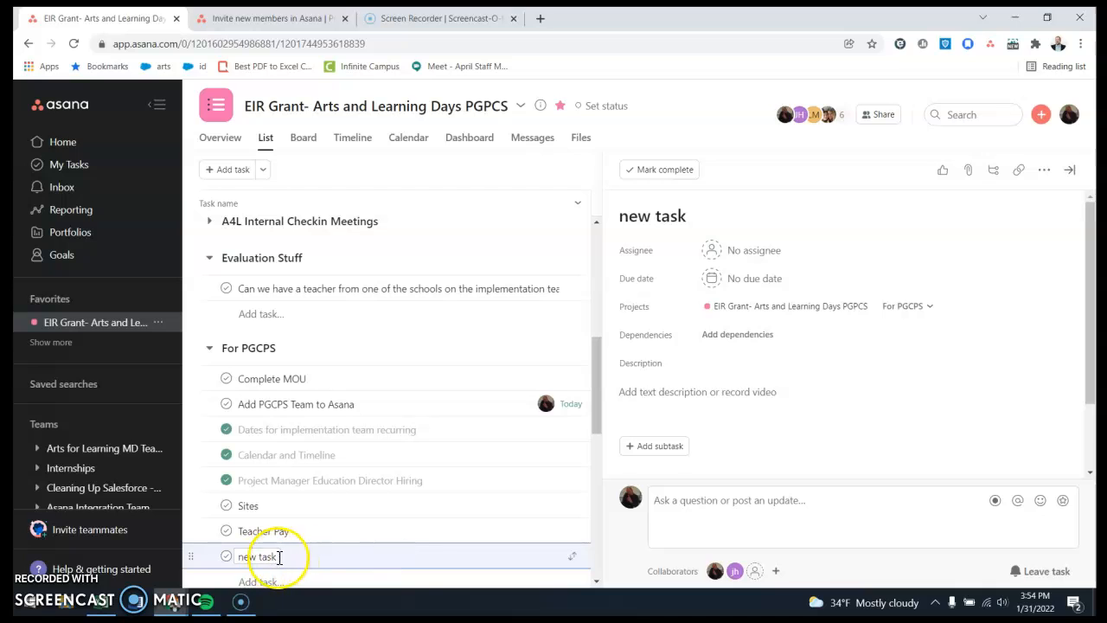
click(1073, 170)
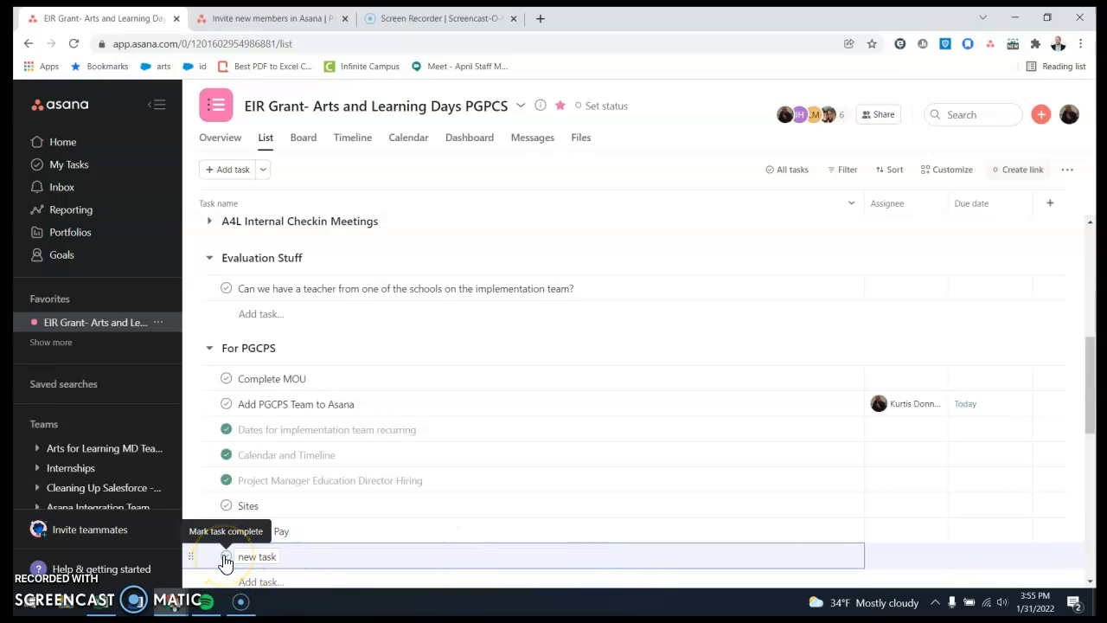
Mark "new task" in the For PGCPS section as complete.
click(225, 558)
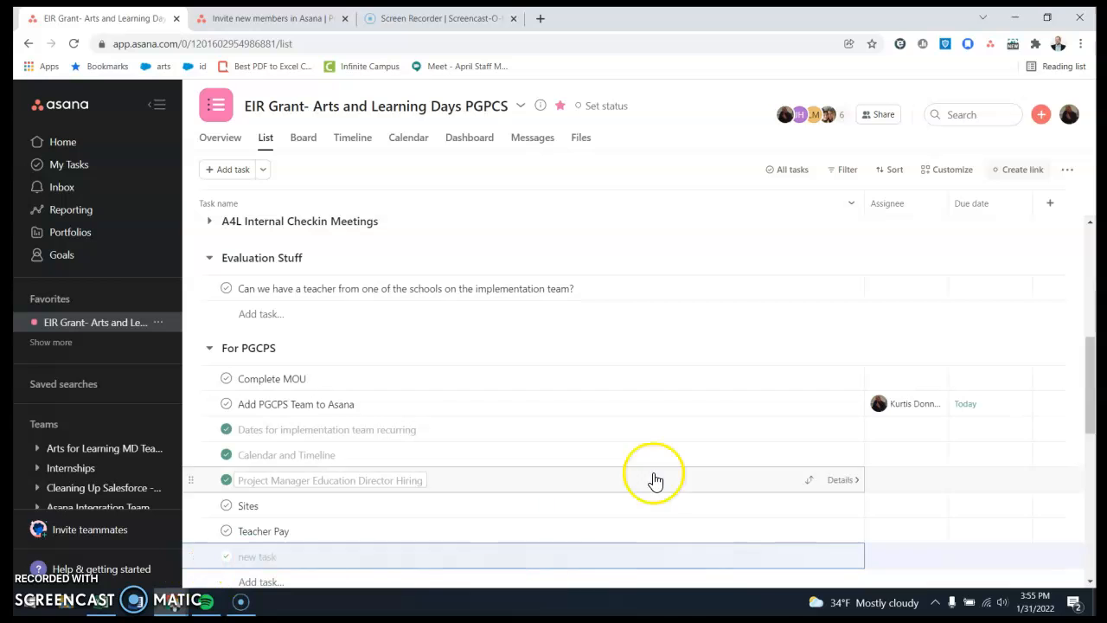
scroll(526, 376, down, 2)
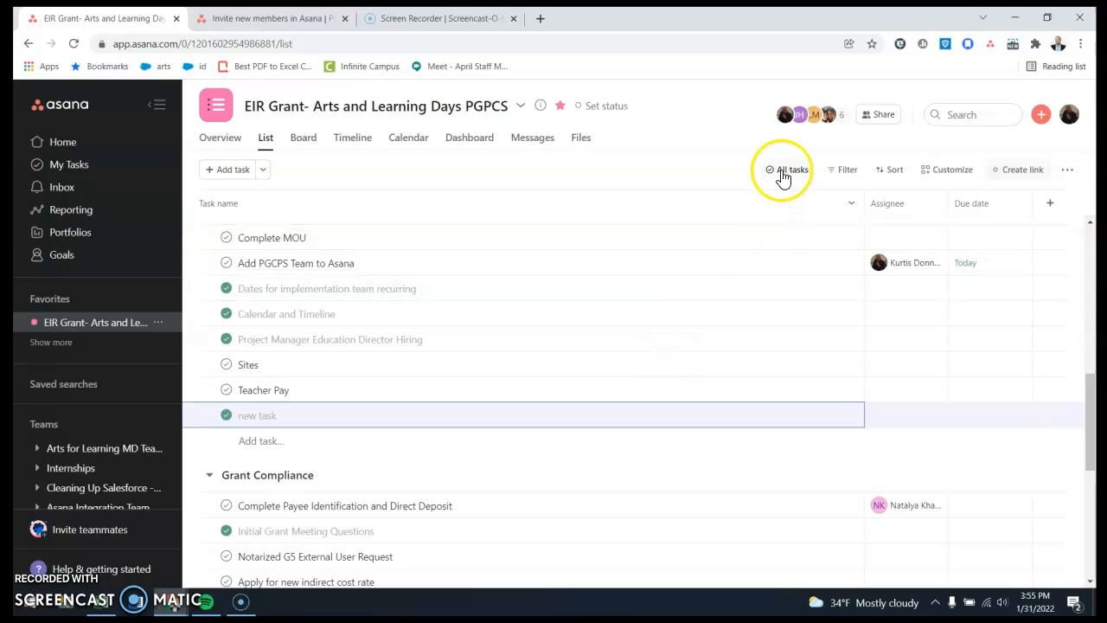
Look over the completion filter options, show only incomplete tasks, and switch the list back to all tasks.
click(783, 173)
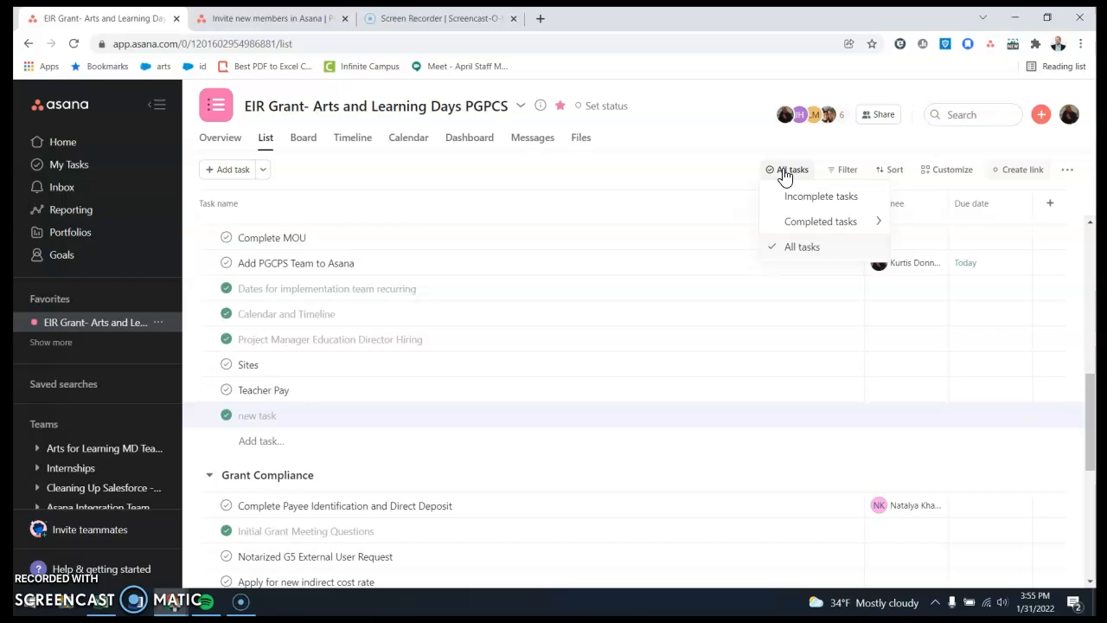
mouse_move(830, 222)
click(934, 230)
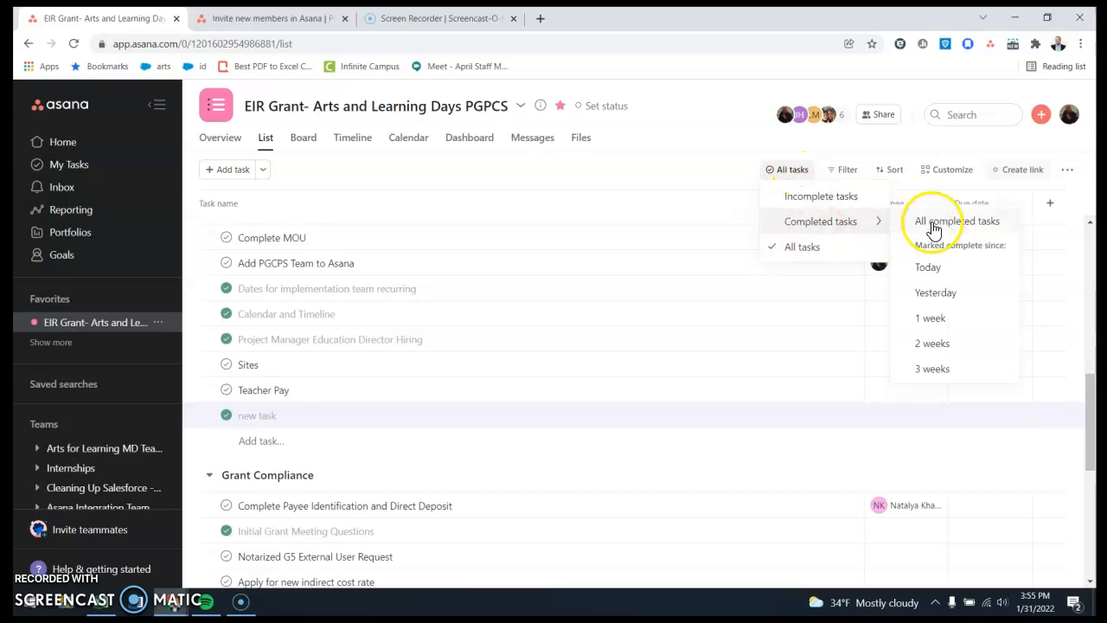
click(847, 197)
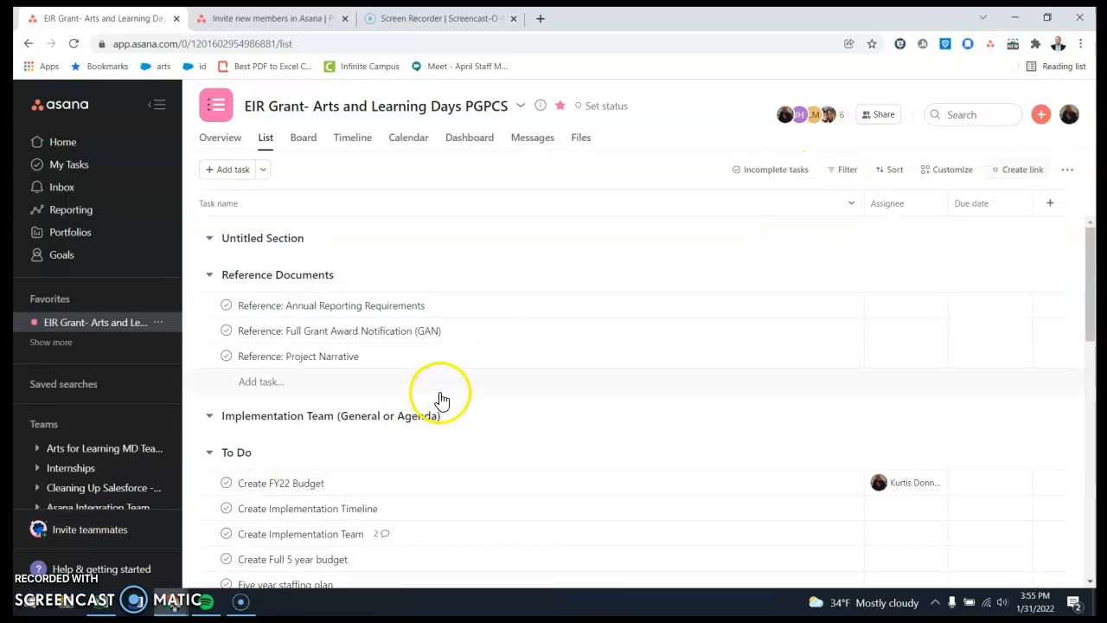
click(769, 170)
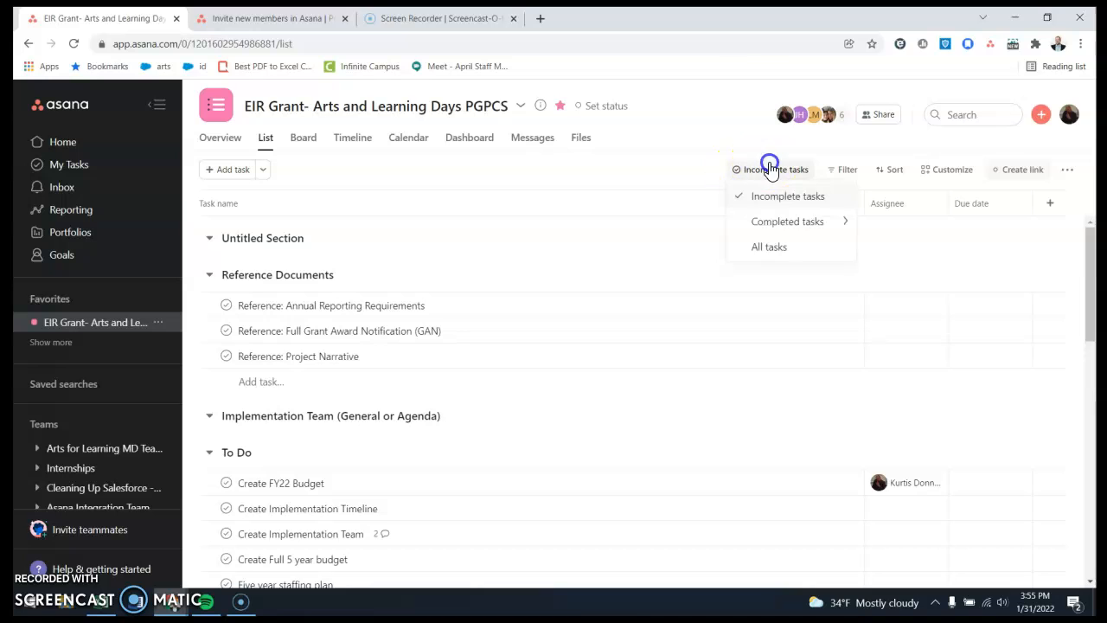
click(771, 249)
Draft a comment on the Complete MOU task that mentions the teammate's Arts for Learning MD account, followed by "can you".
scroll(593, 374, down, 3)
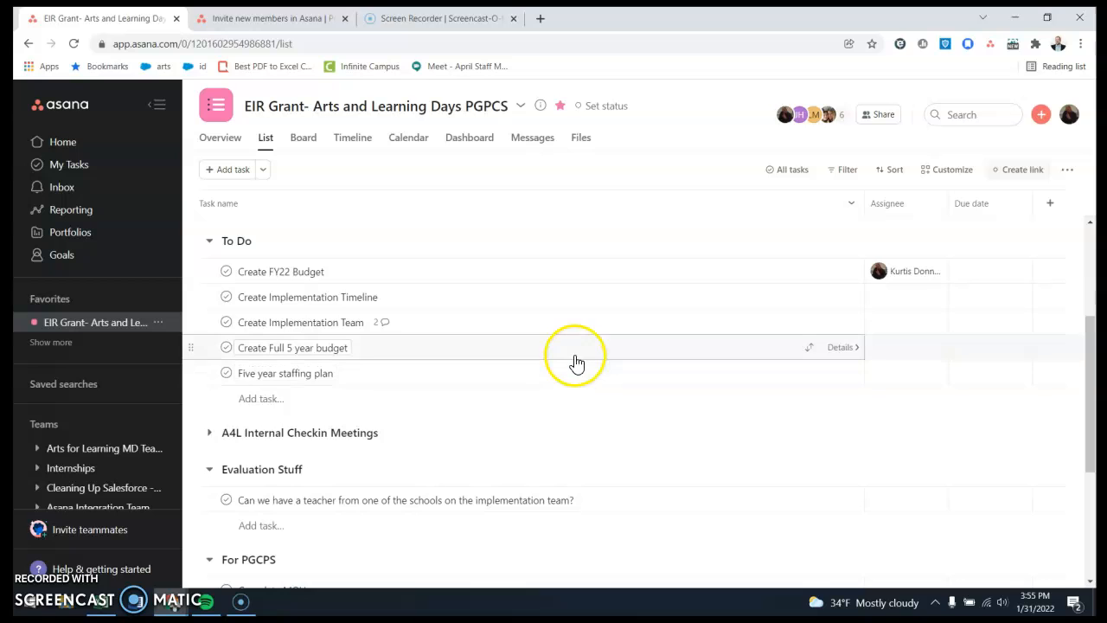
scroll(679, 459, down, 3)
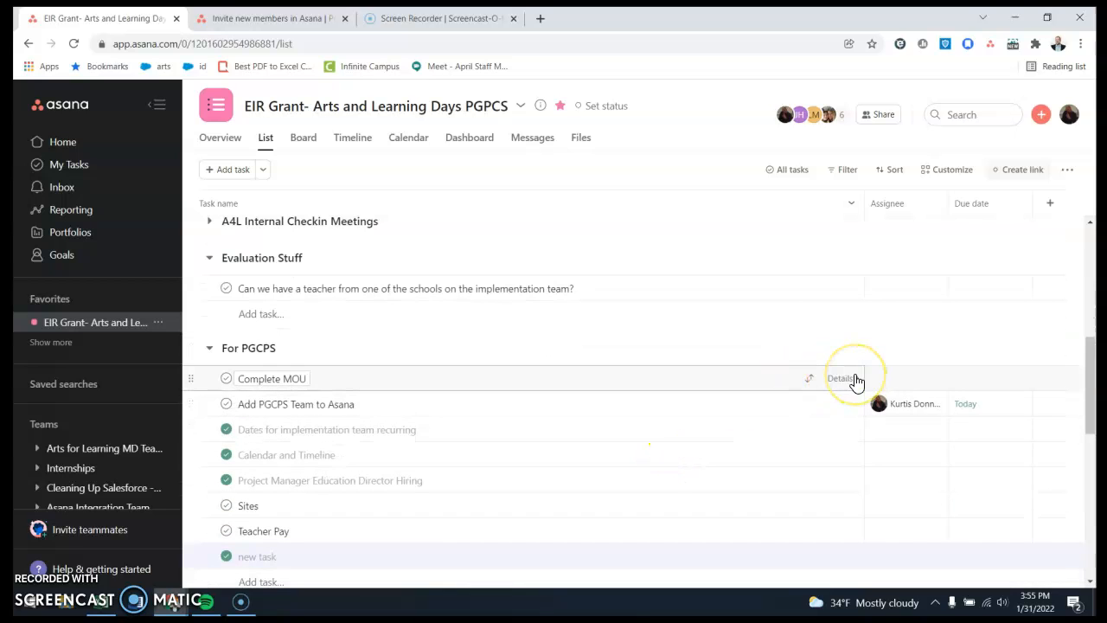
click(854, 378)
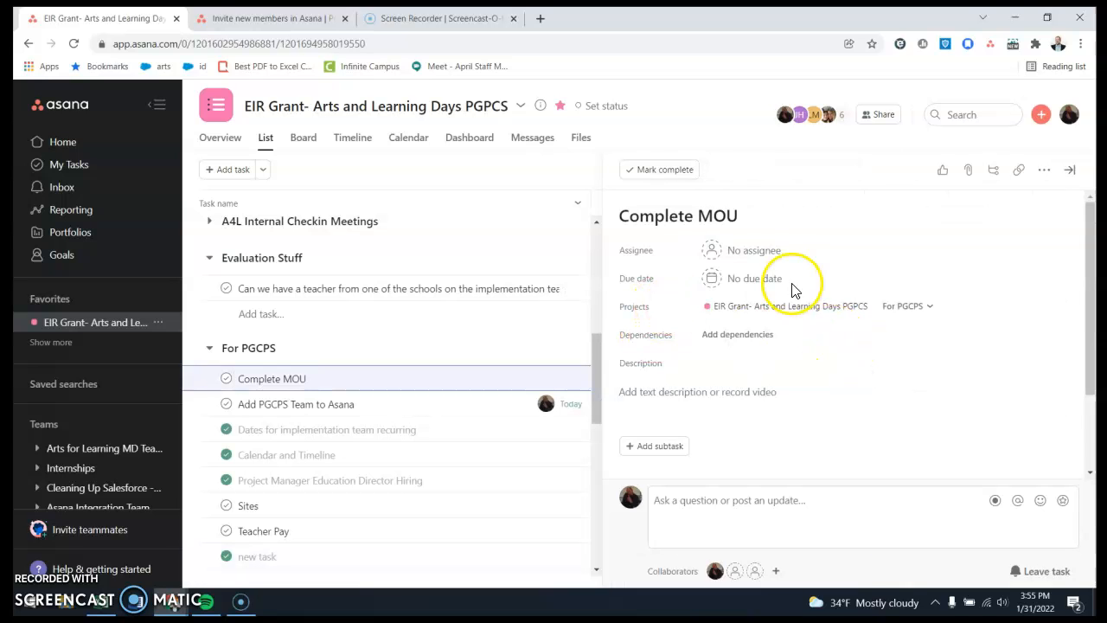
click(757, 381)
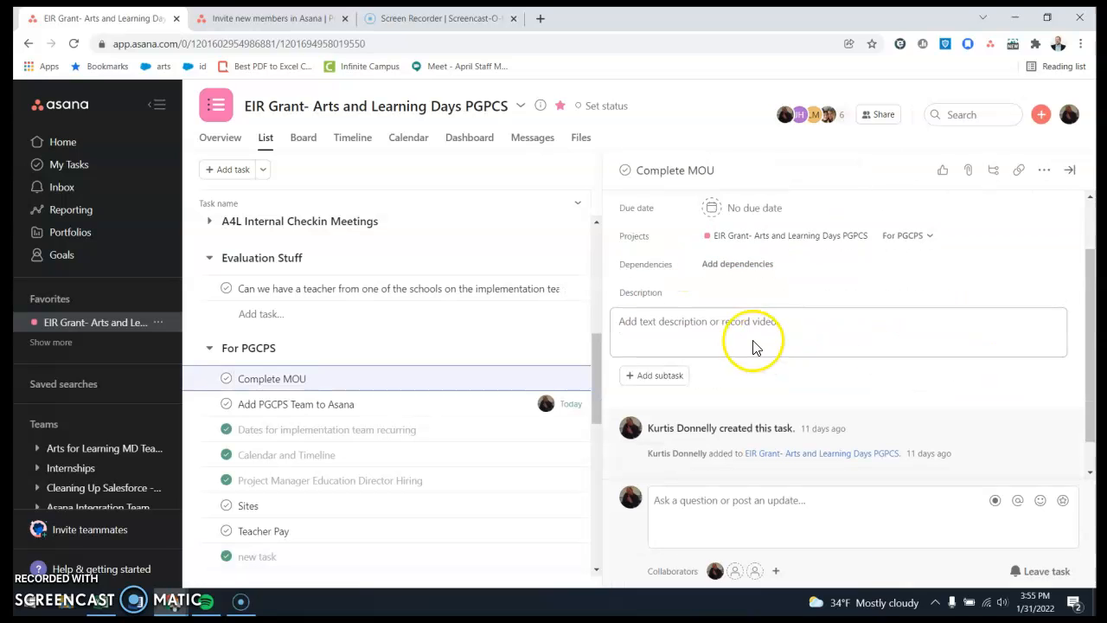
click(754, 495)
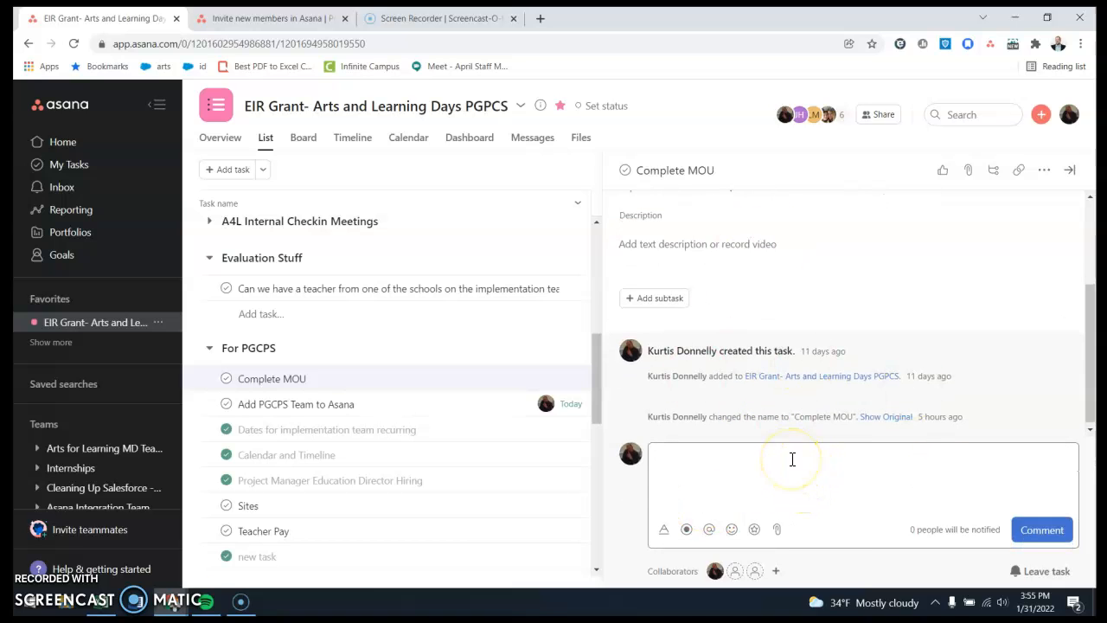
text(@)
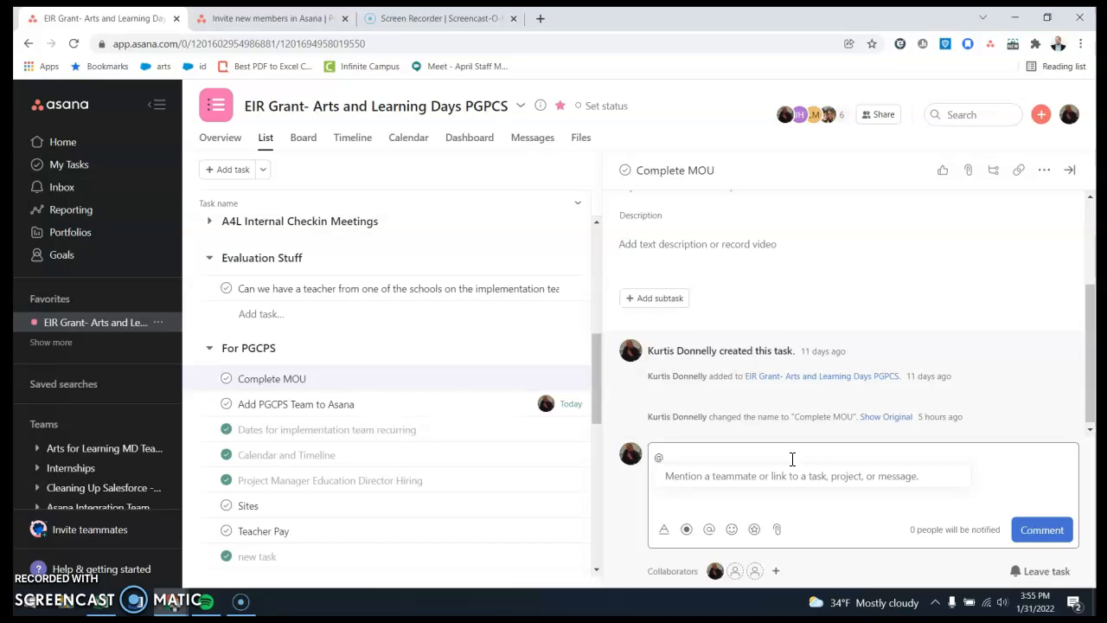
text(JEssi)
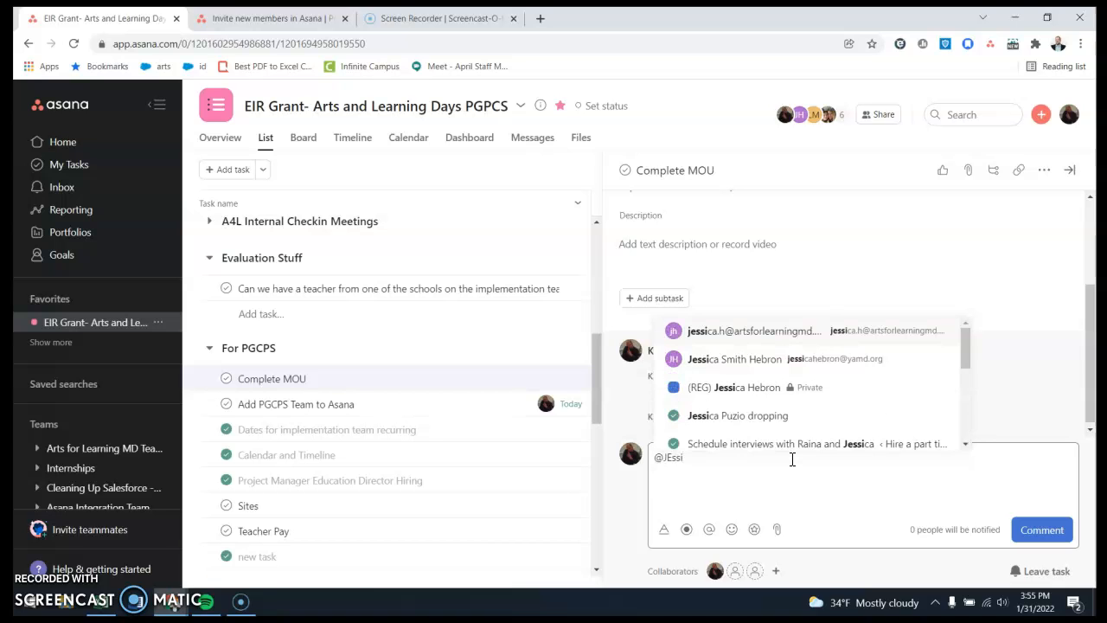
click(809, 332)
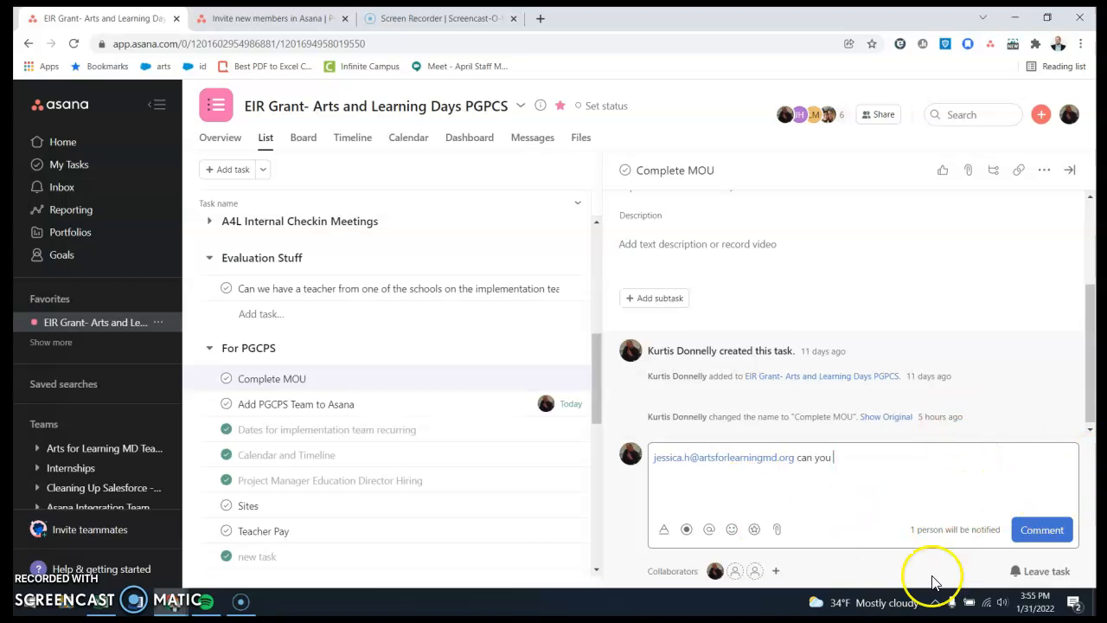
Examine the sources available for attaching a file to the Complete MOU task.
scroll(828, 376, up, 3)
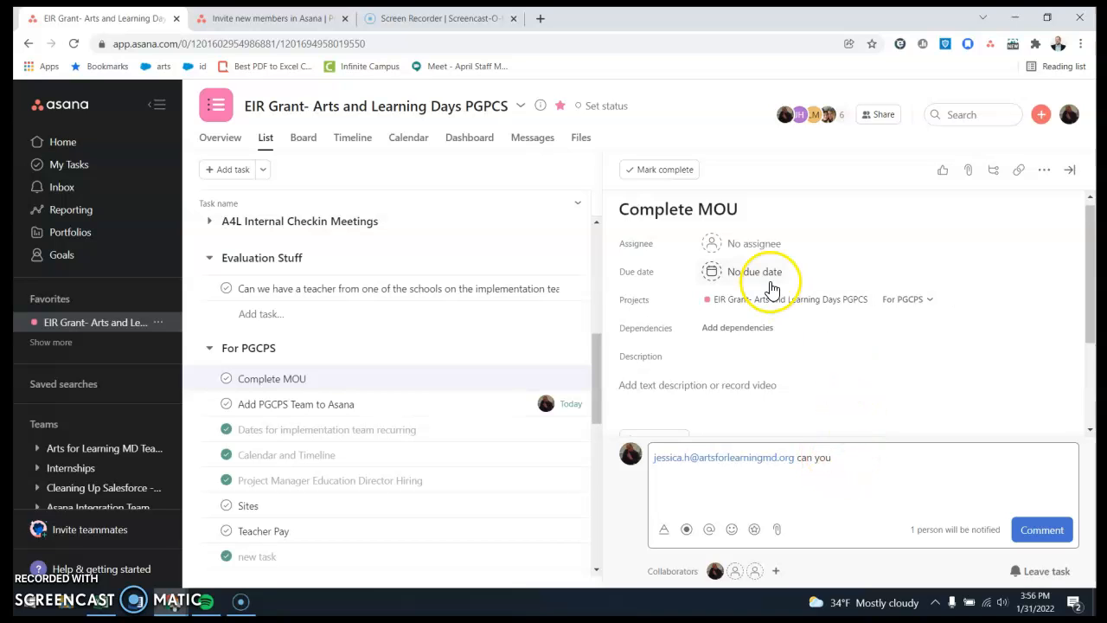
click(968, 171)
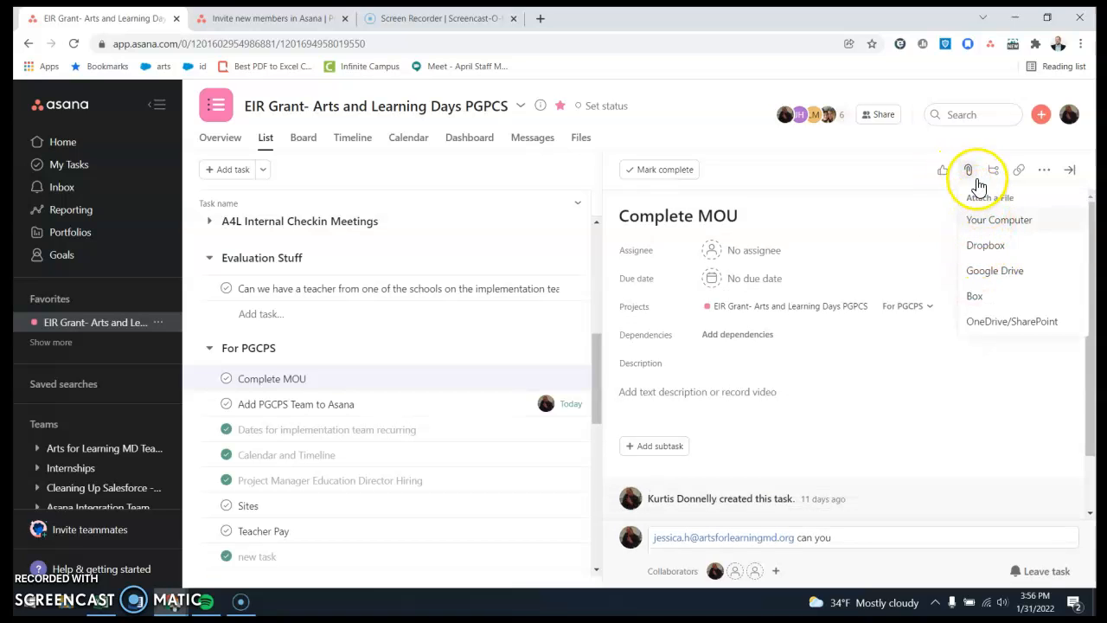
Add two subtasks to Complete MOU, one for a colleague to send the template and one named "Complete forms", assigning "Complete forms" to yourself.
scroll(848, 380, down, 2)
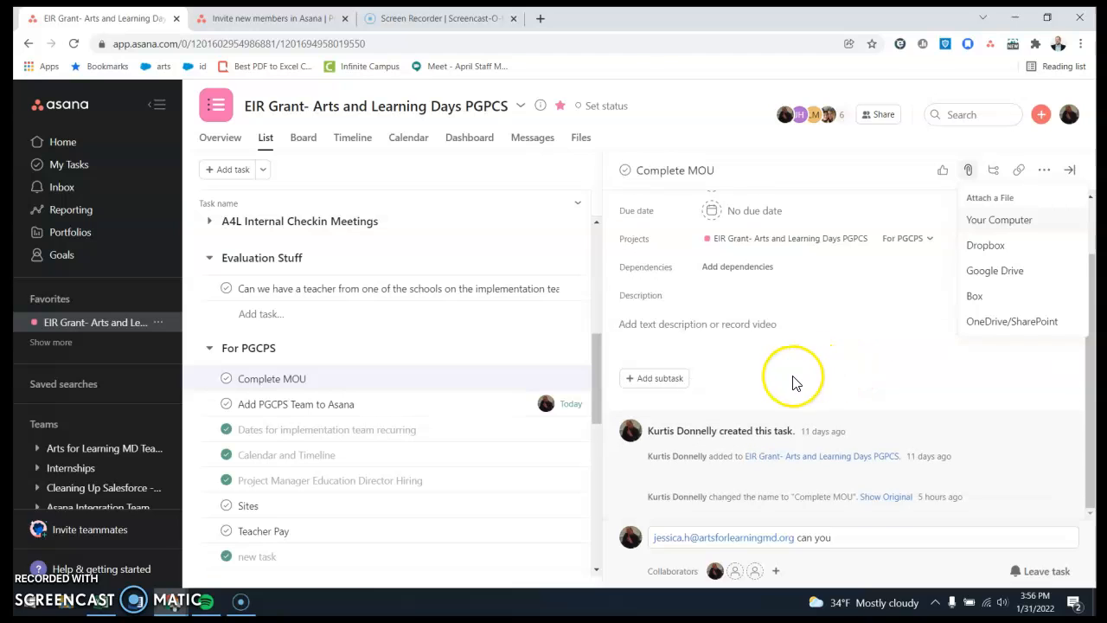
click(661, 378)
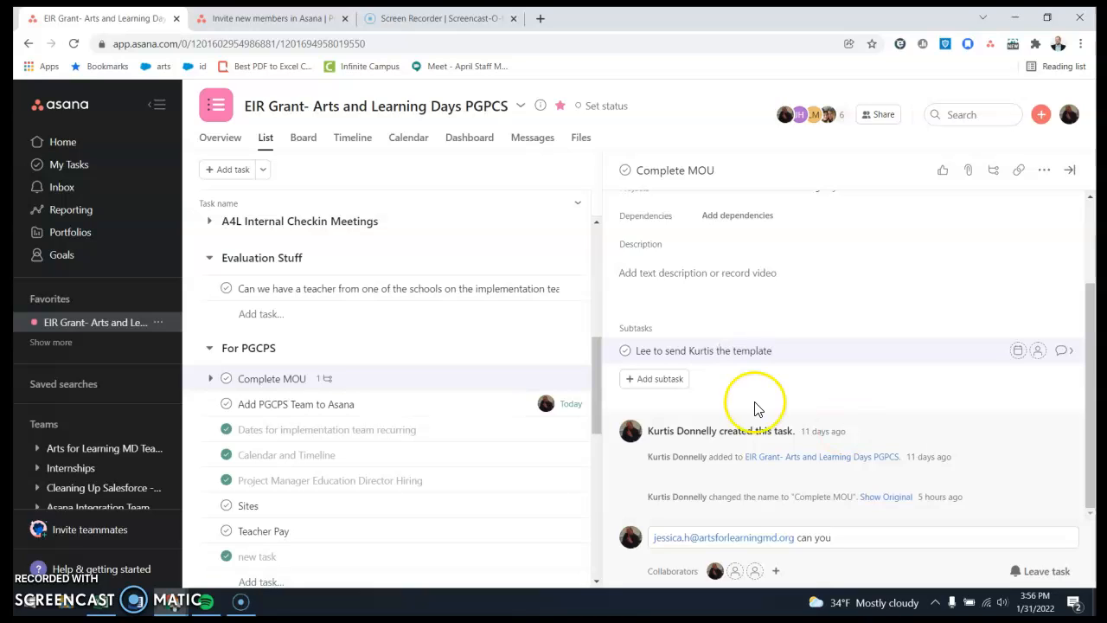
click(655, 386)
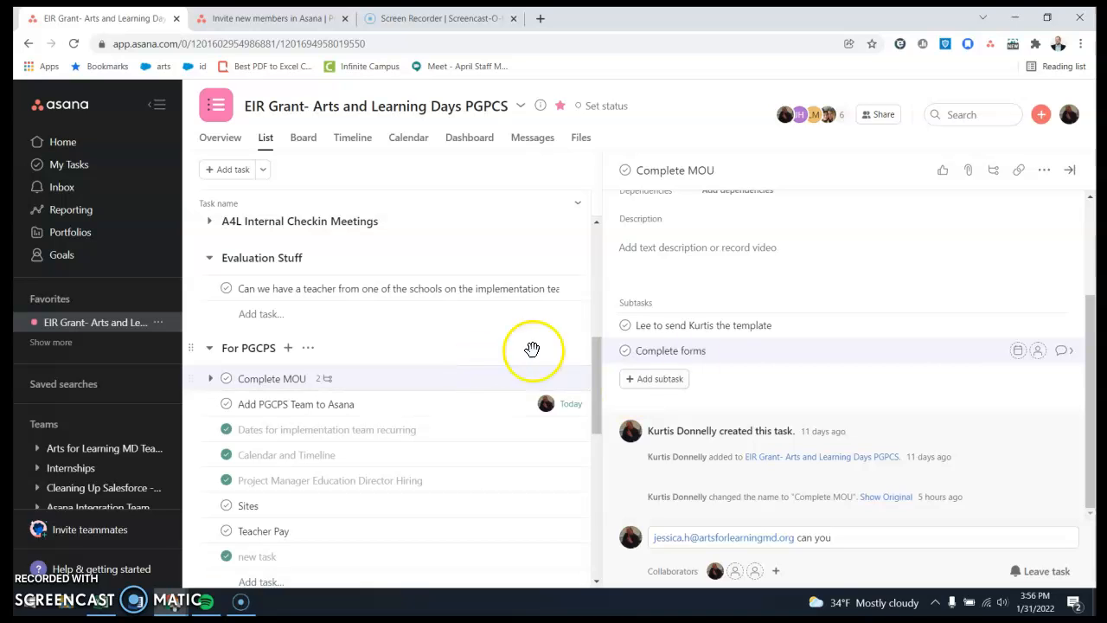
click(1039, 356)
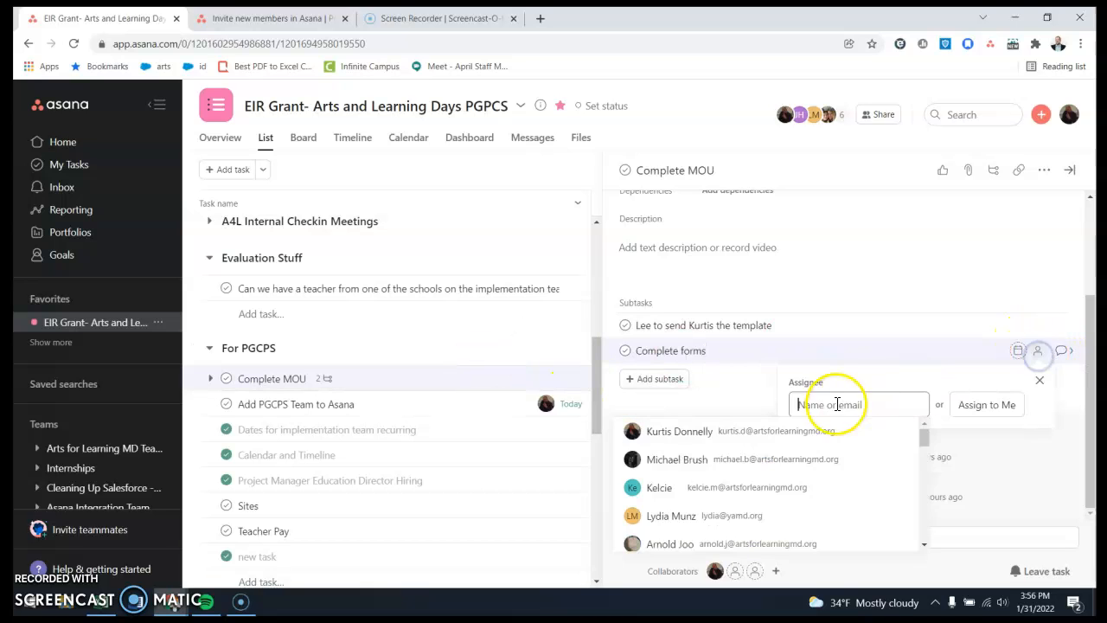
click(734, 433)
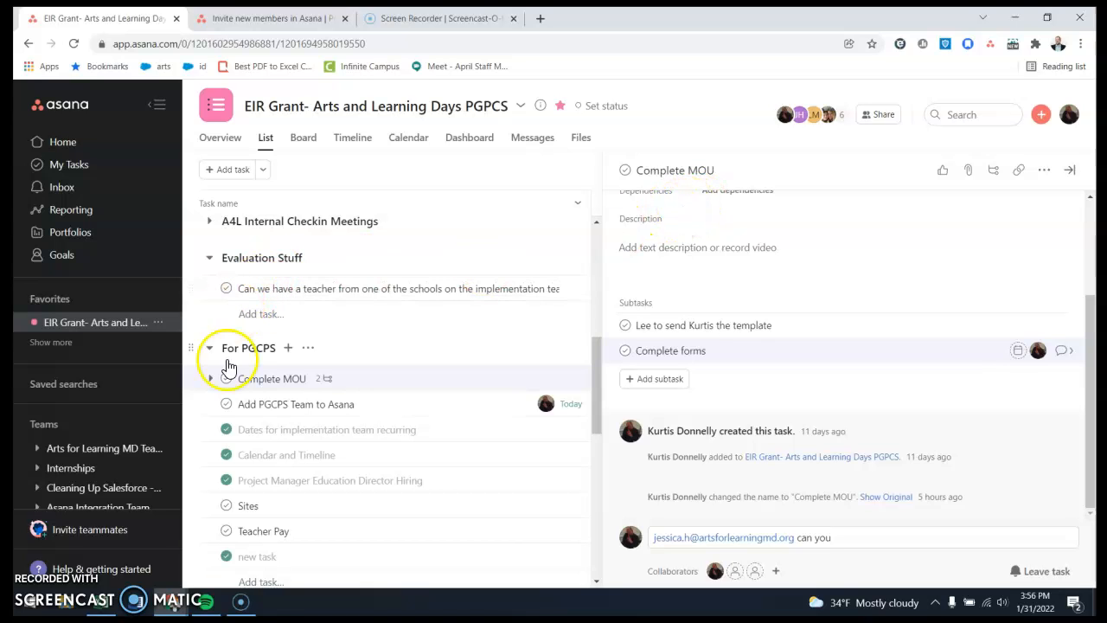
Review the Home page and look through the recently assigned tasks in My Tasks.
click(92, 147)
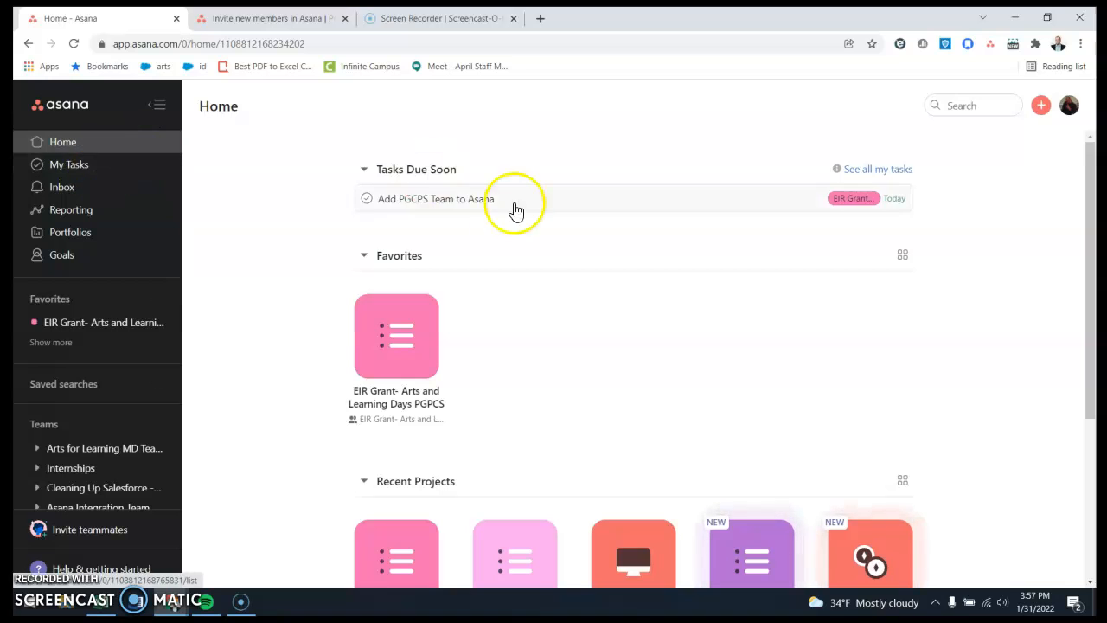
click(100, 171)
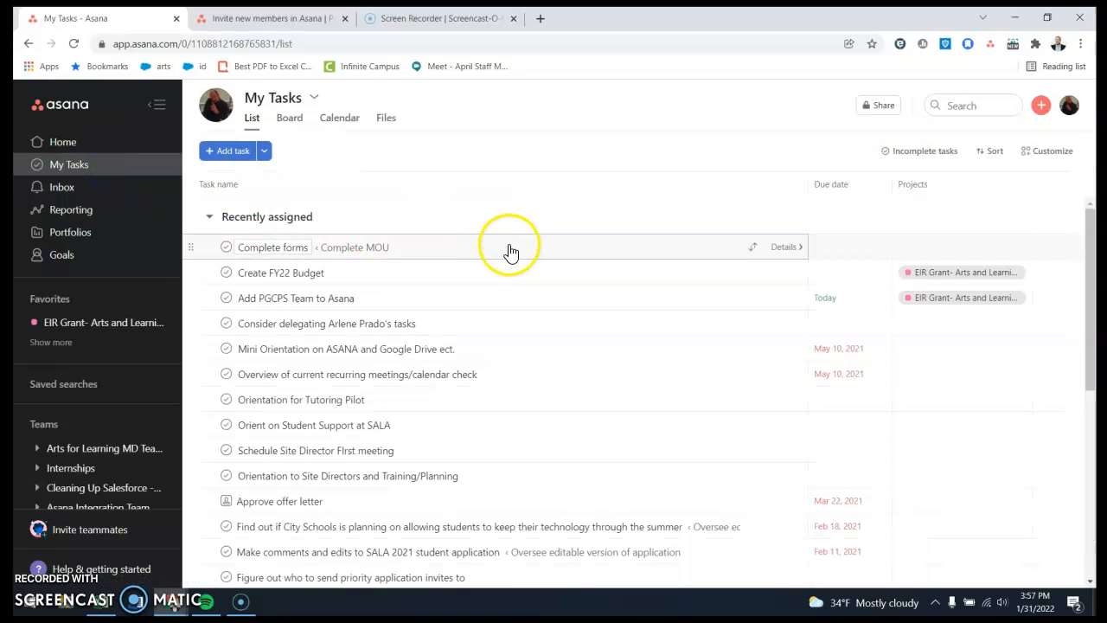
scroll(507, 248, down, 3)
scroll(498, 308, down, 3)
scroll(522, 359, up, 6)
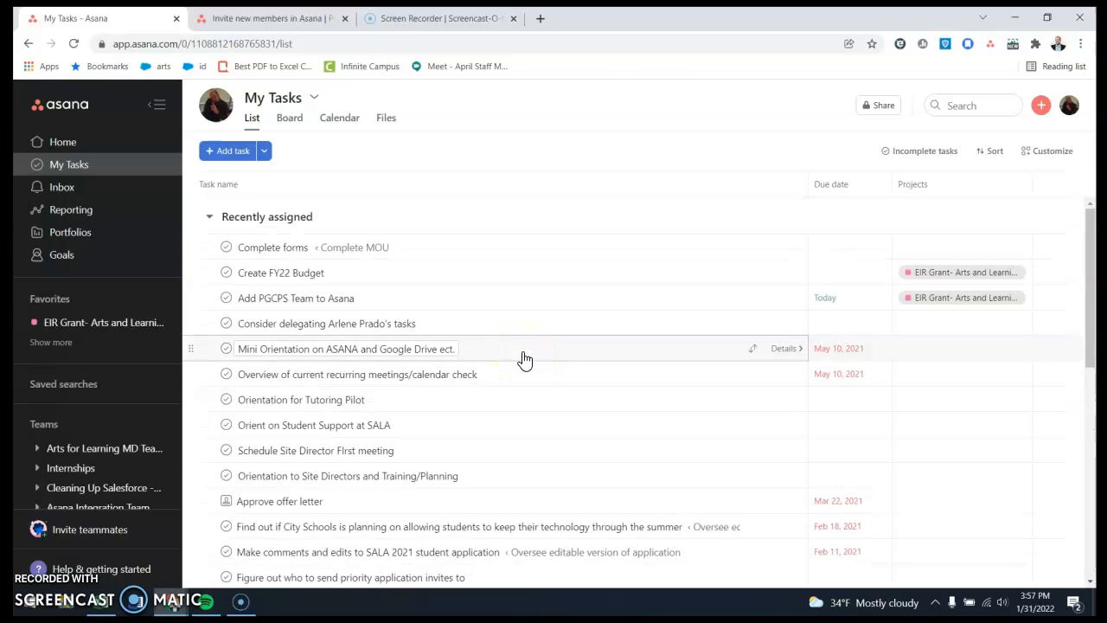
Open the Inbox to view recent activity and dismiss the tip about muting notifications.
click(130, 200)
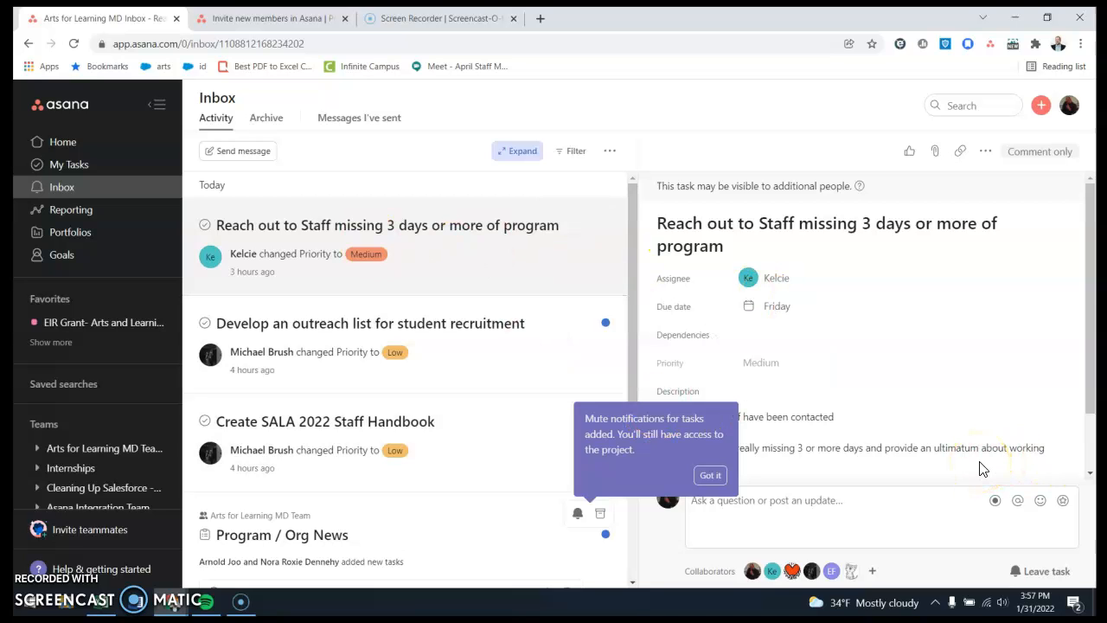
click(715, 475)
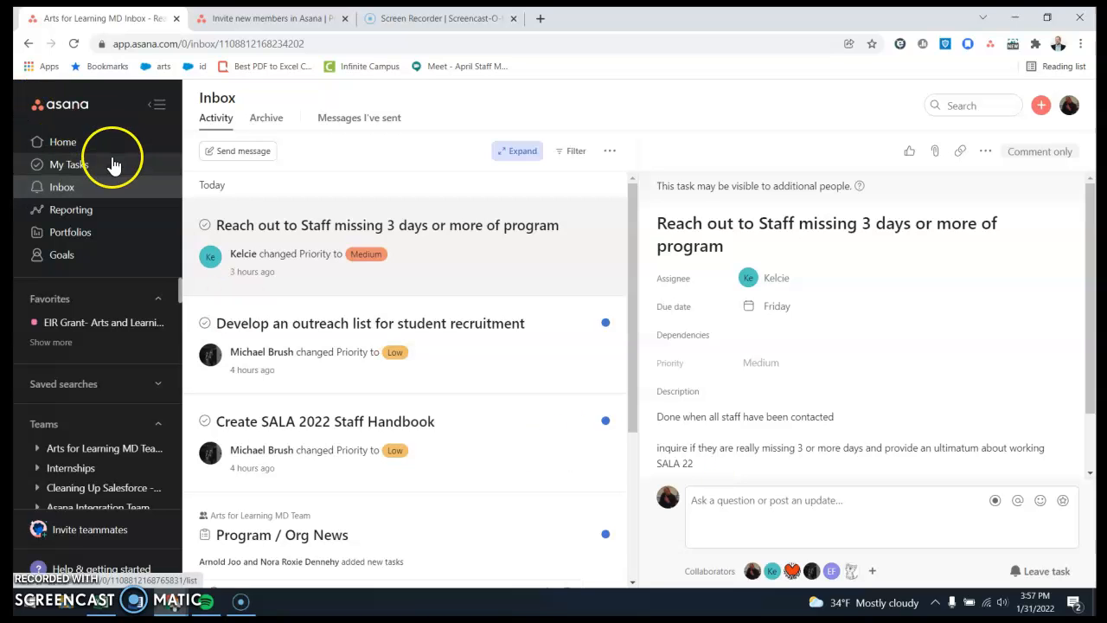